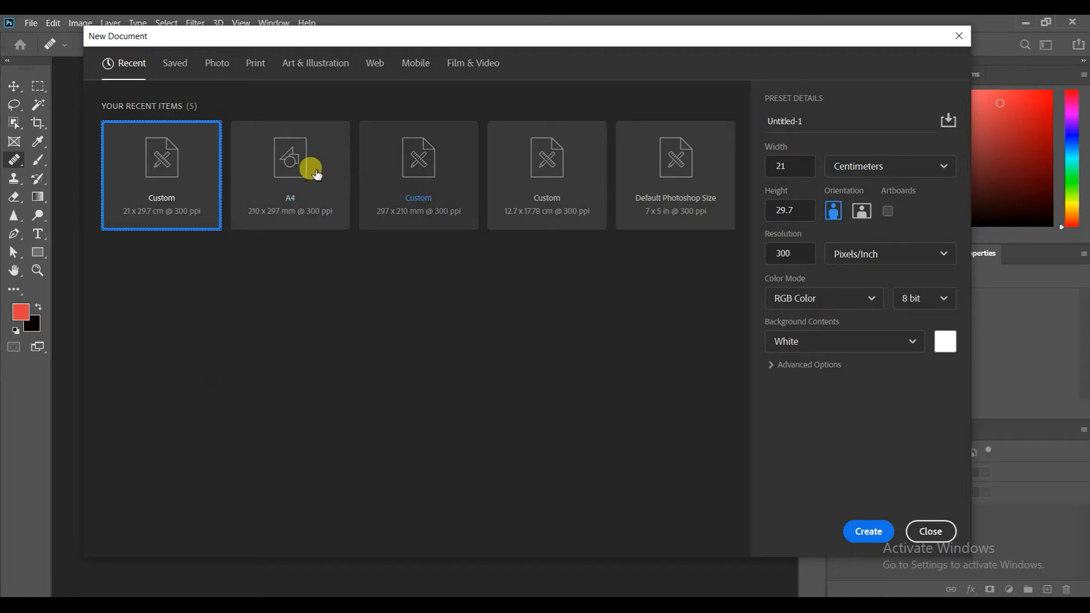
- Create a new portrait document from the A4 print preset in centimetres, with CMYK colour mode and 300 pixels/inch resolution
left_click(258, 64)
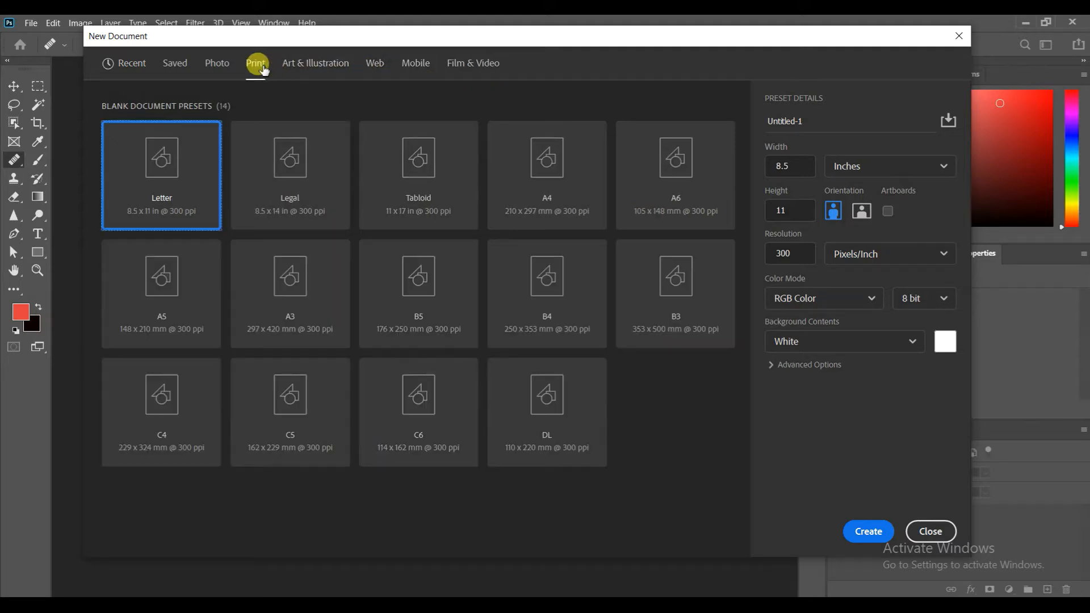
left_click(559, 164)
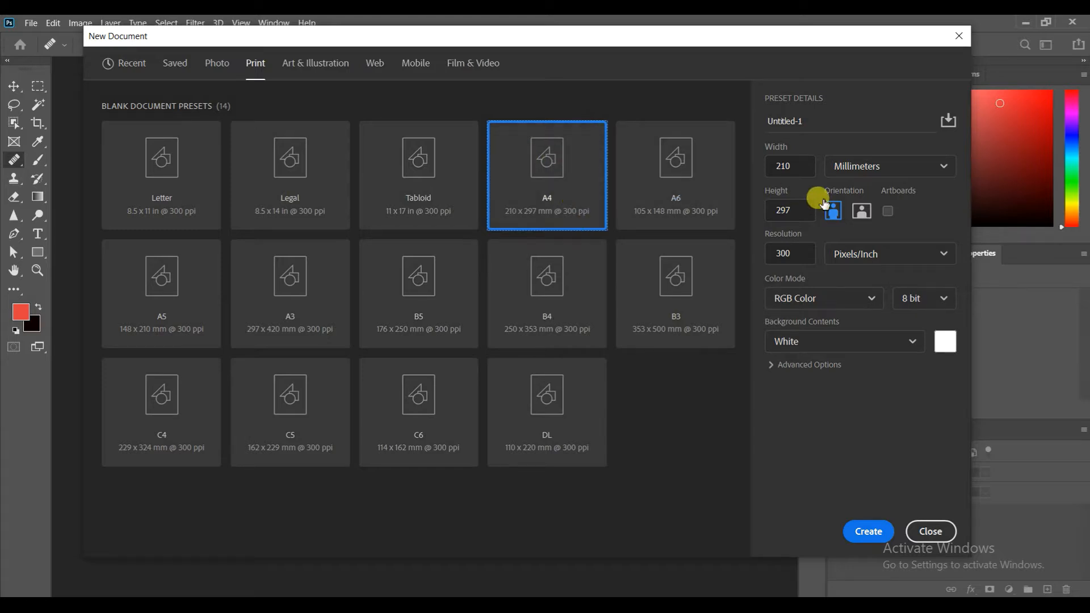
left_click(932, 179)
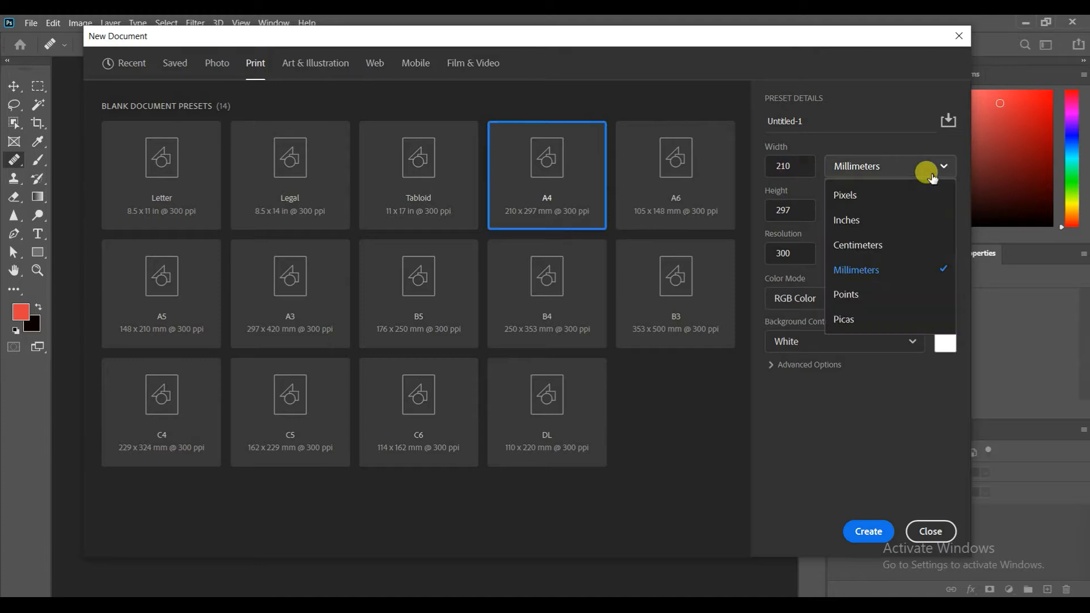
left_click(871, 250)
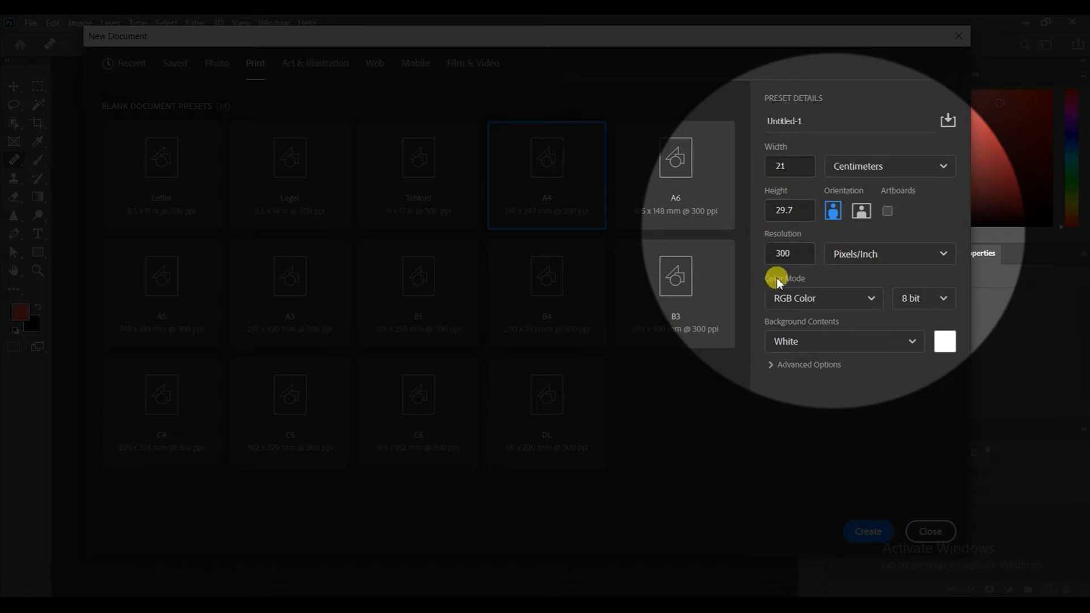
left_click(869, 287)
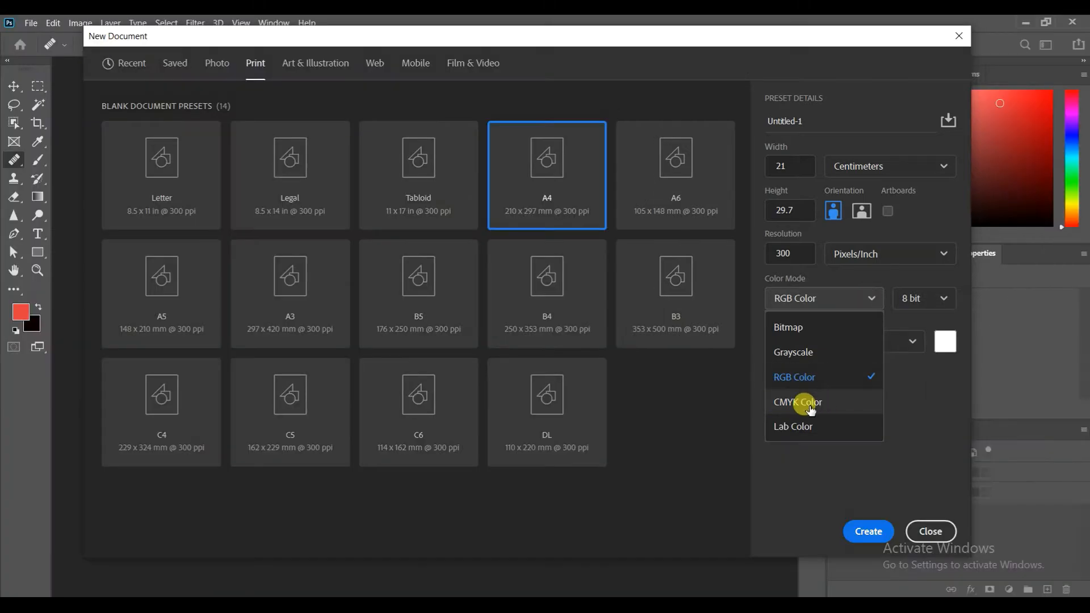
left_click(823, 402)
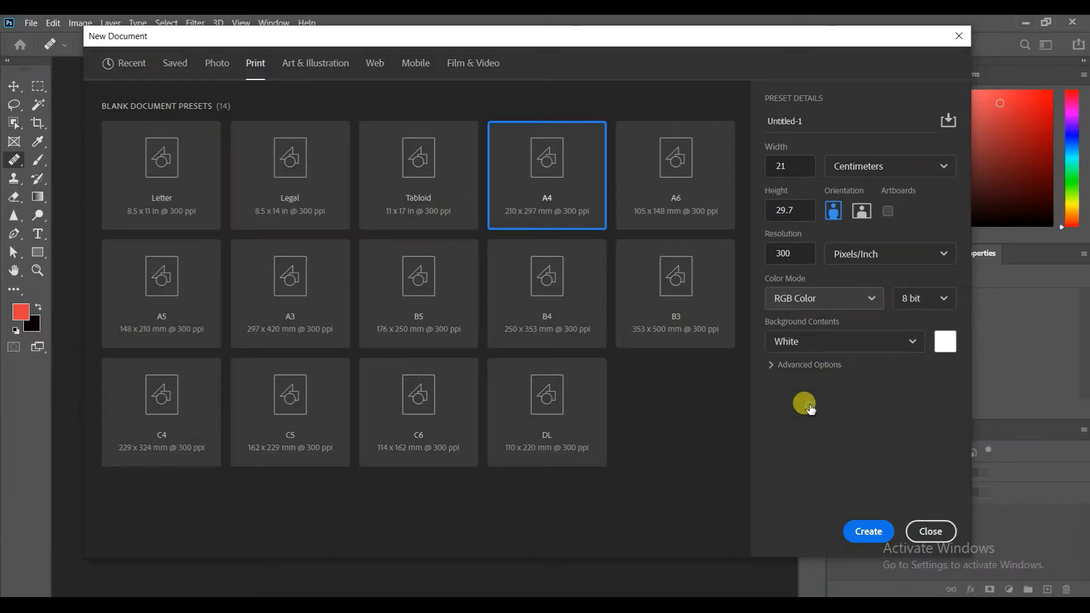
left_click(873, 534)
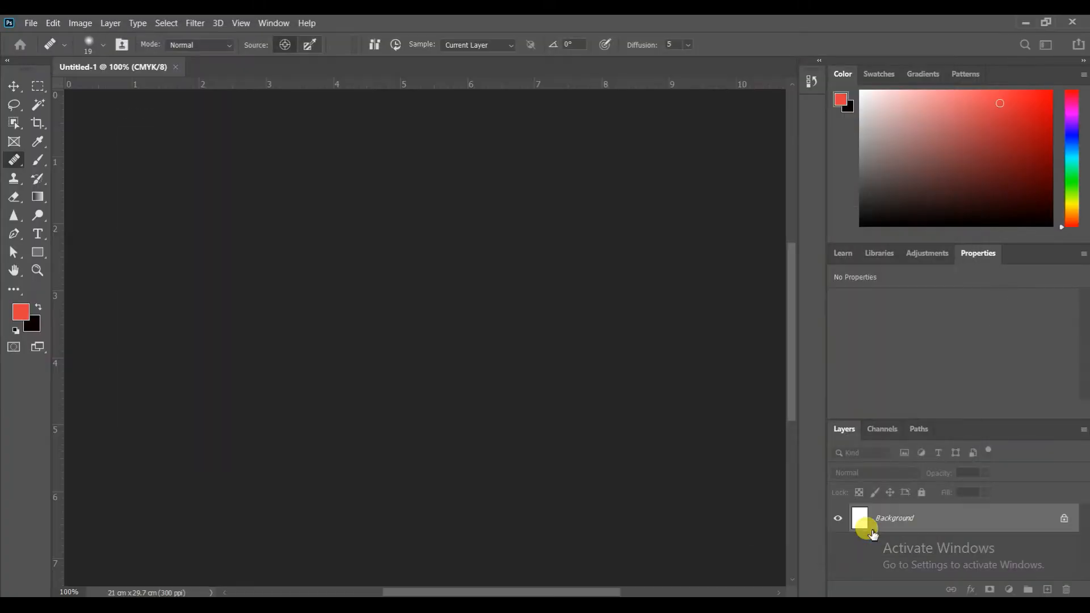
key("ctrl+0")
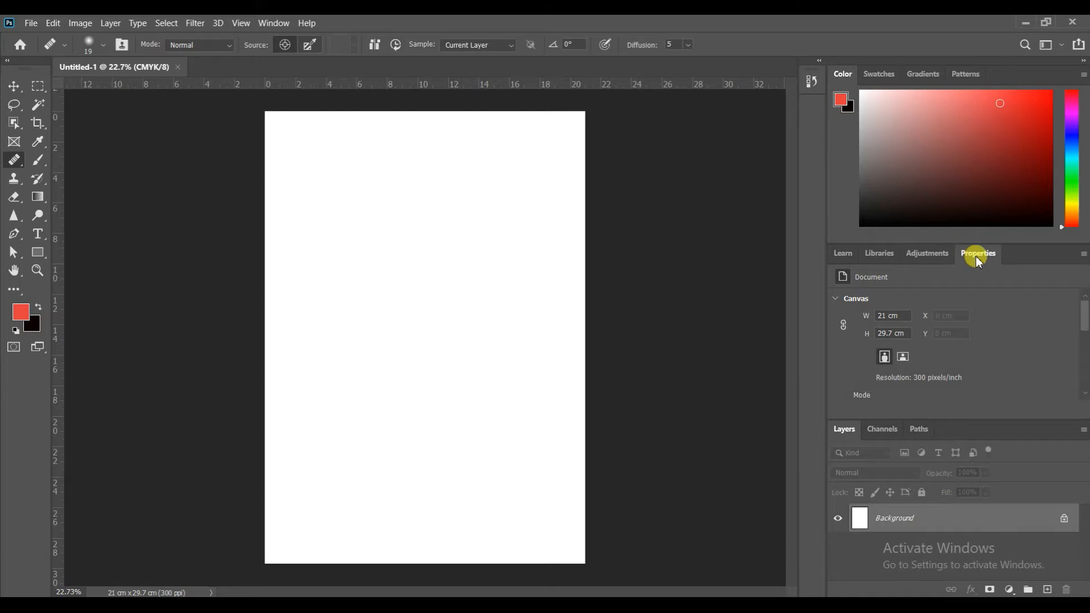
left_click(275, 23)
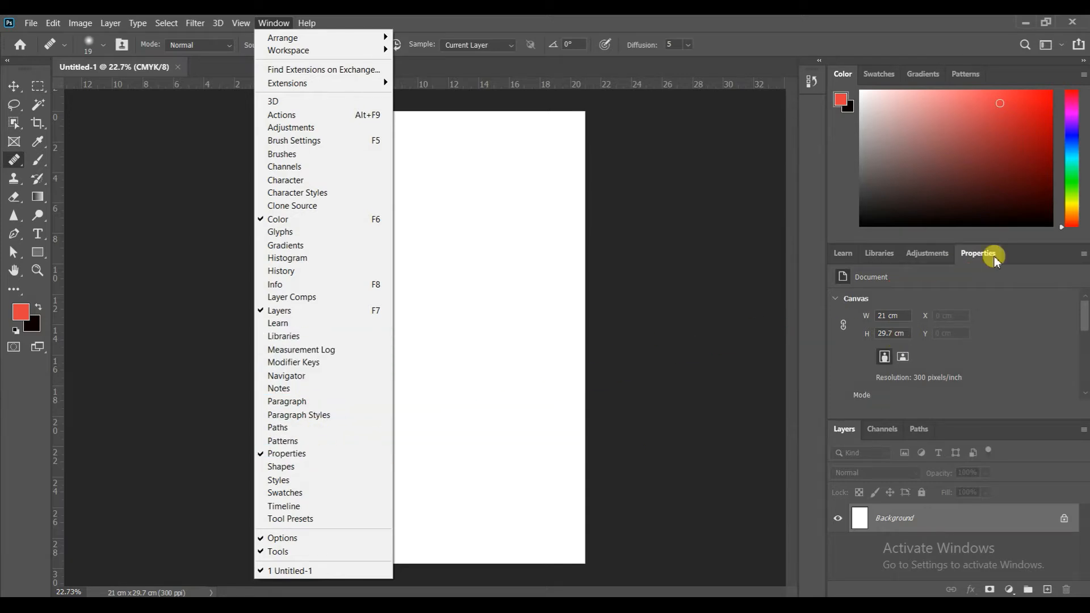
left_click(738, 50)
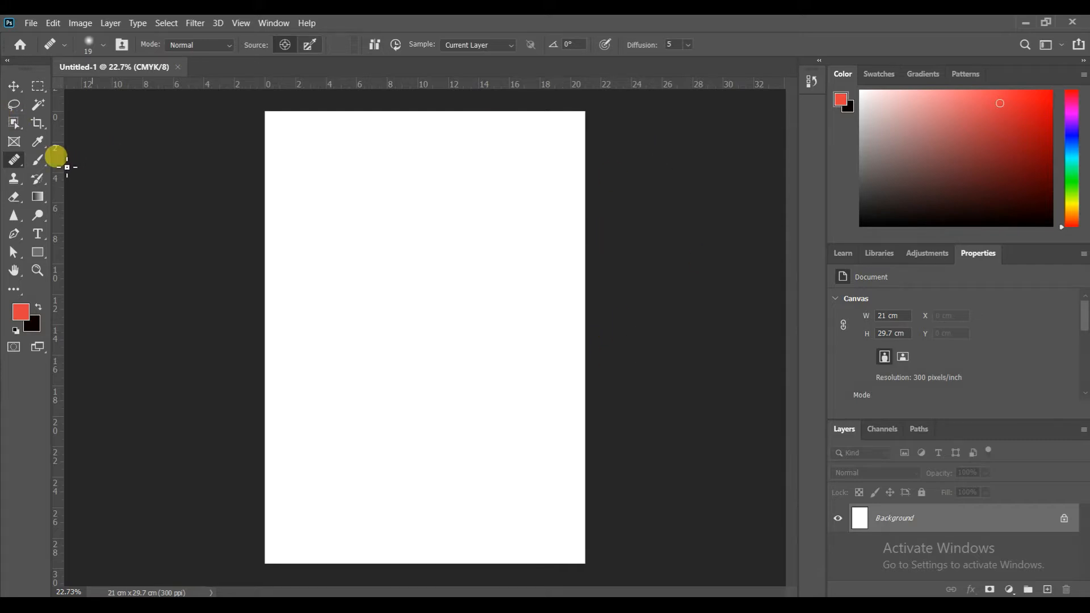
- Draw a rectangle shape about 911 by 914 px in the page's upper half, with a stroke of about 111 px
left_click(38, 254)
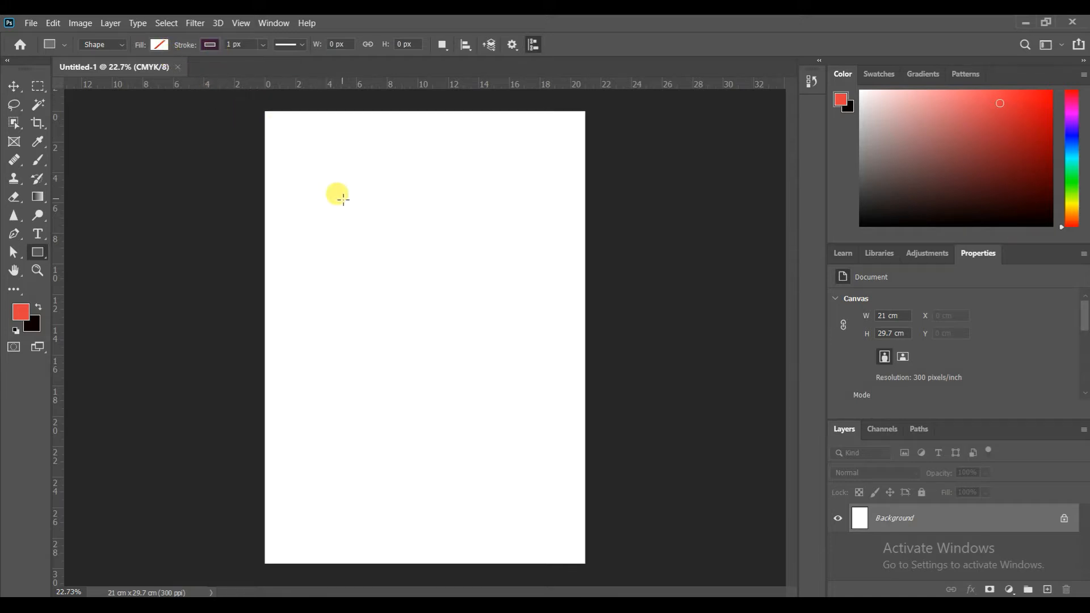
left_click_drag(336, 188, 454, 306)
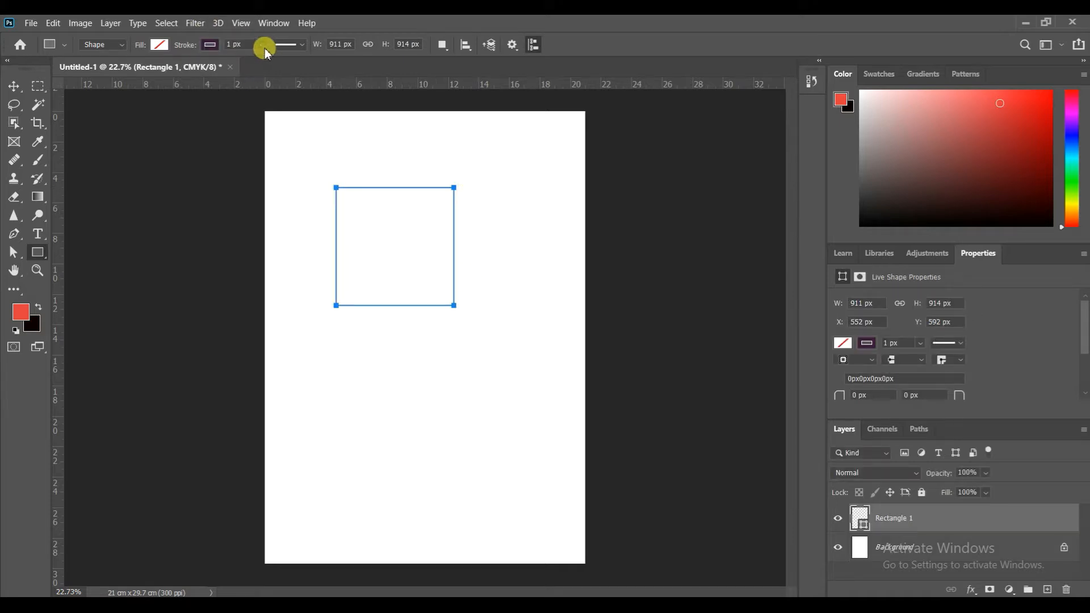
left_click(263, 46)
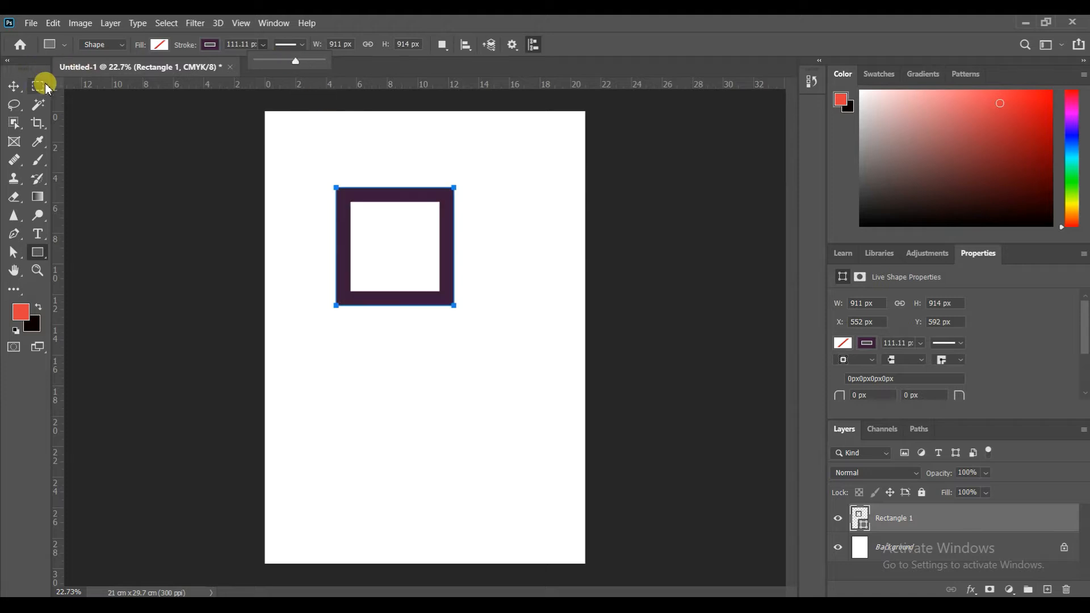
- Fill the rectangle shape with the orange-red from the recently used colours
left_click(159, 46)
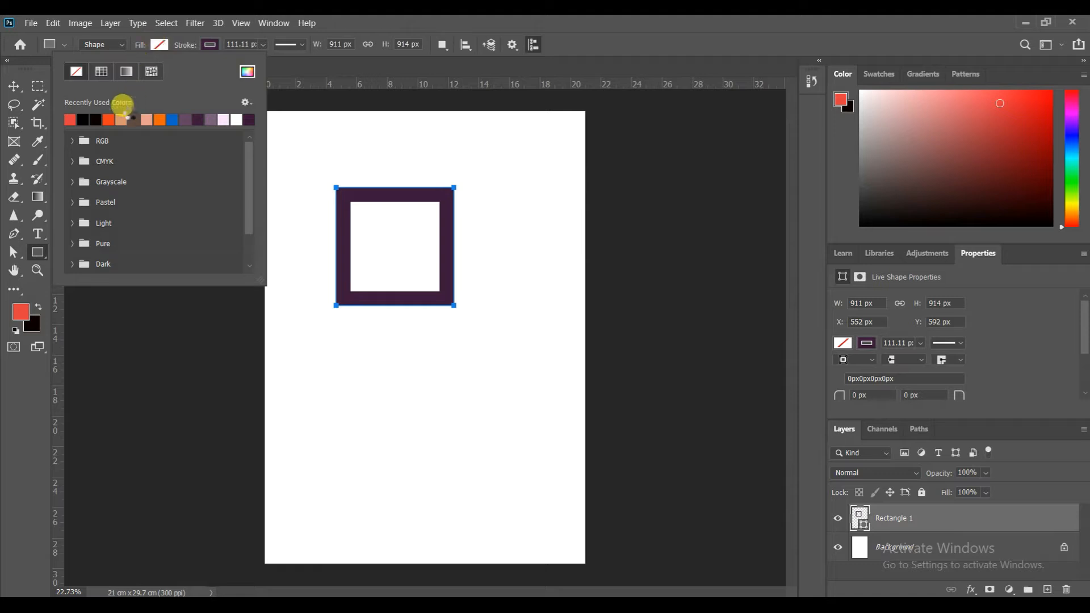
left_click(112, 120)
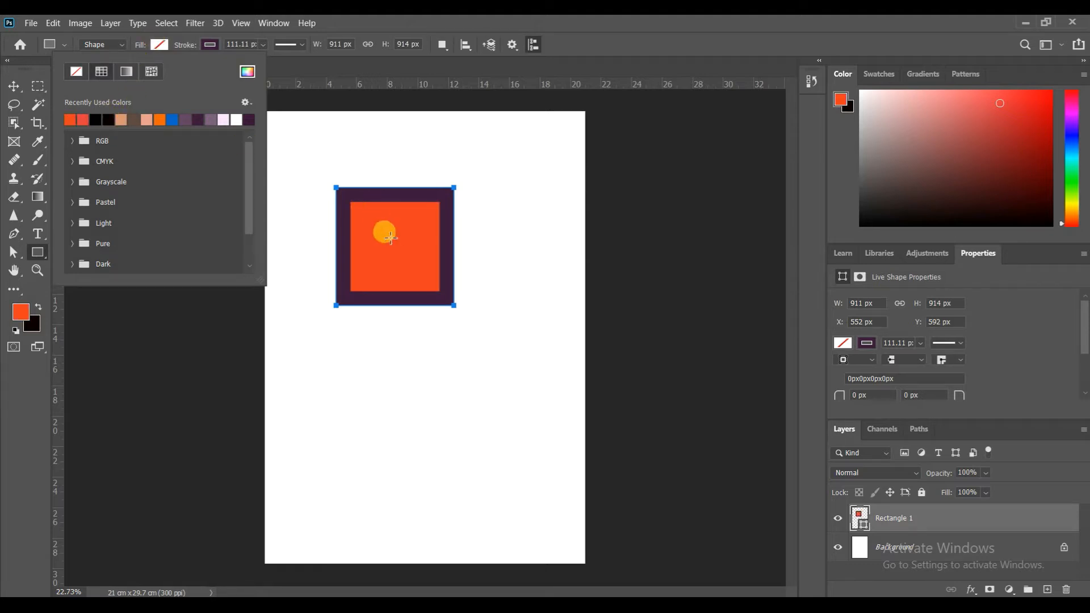
left_click(428, 224)
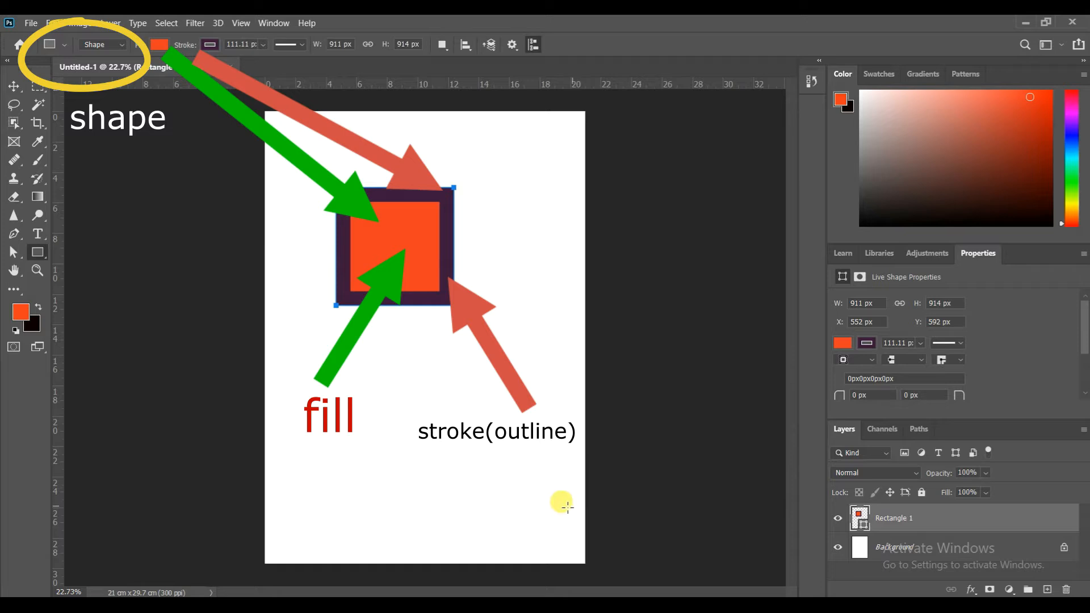
- Set the rectangle's fill to no colour, leaving only its stroke
left_click(159, 45)
left_click(73, 67)
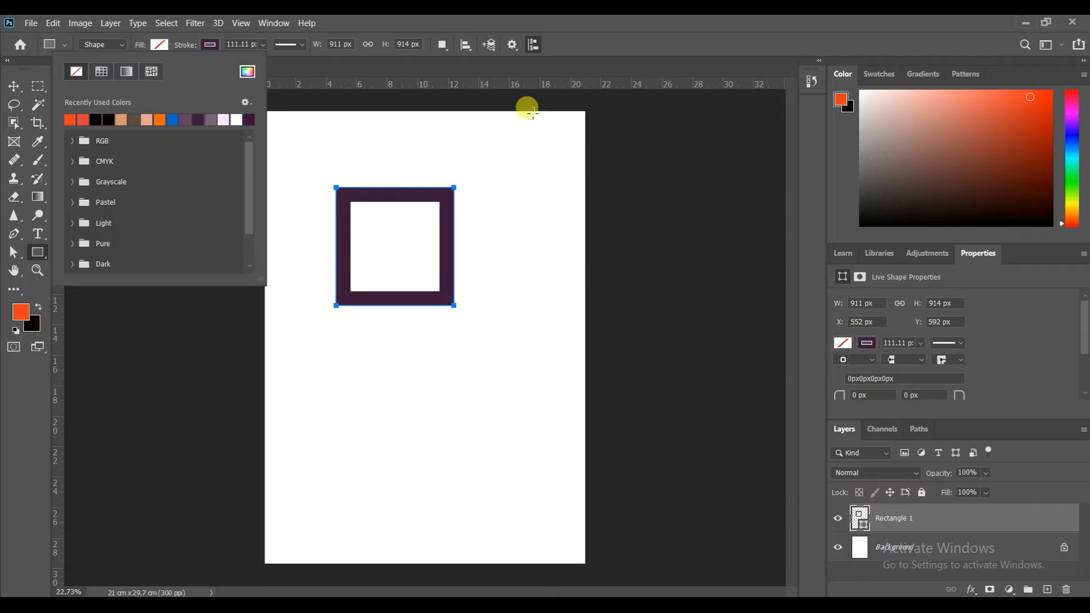
left_click(634, 31)
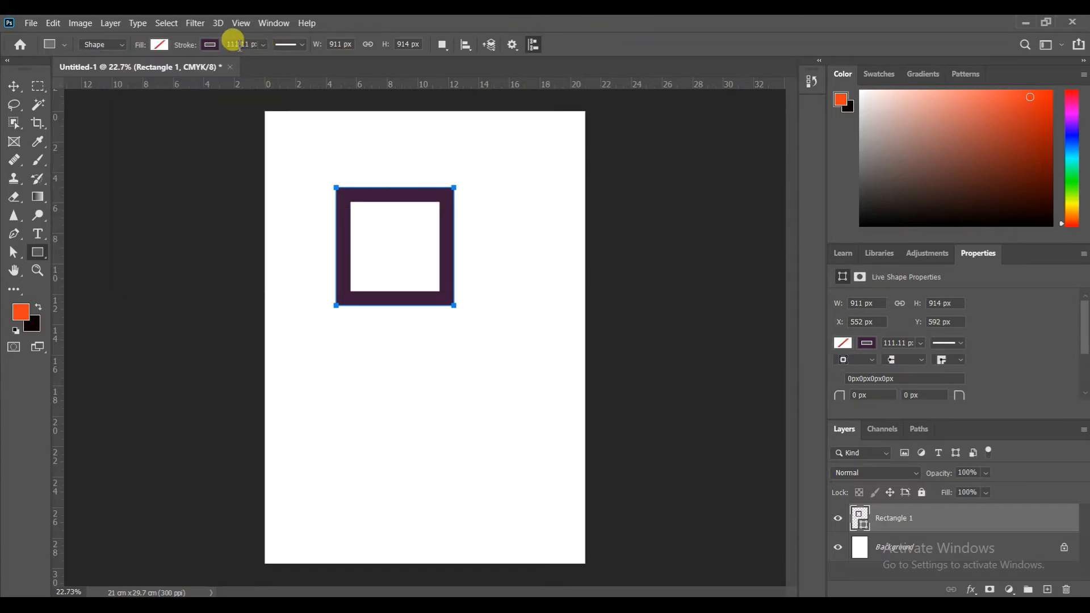
- Reduce the rectangle's stroke width to about 21 px, then deselect the shape with the Move tool
key("BackSpace")
left_click(263, 44)
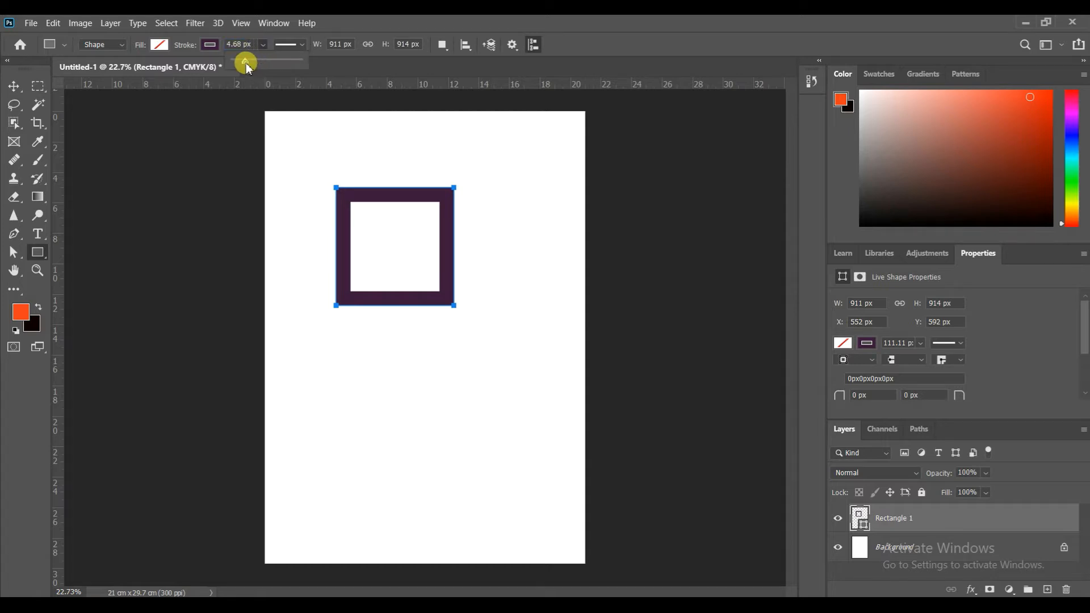
left_click_drag(246, 64, 245, 61)
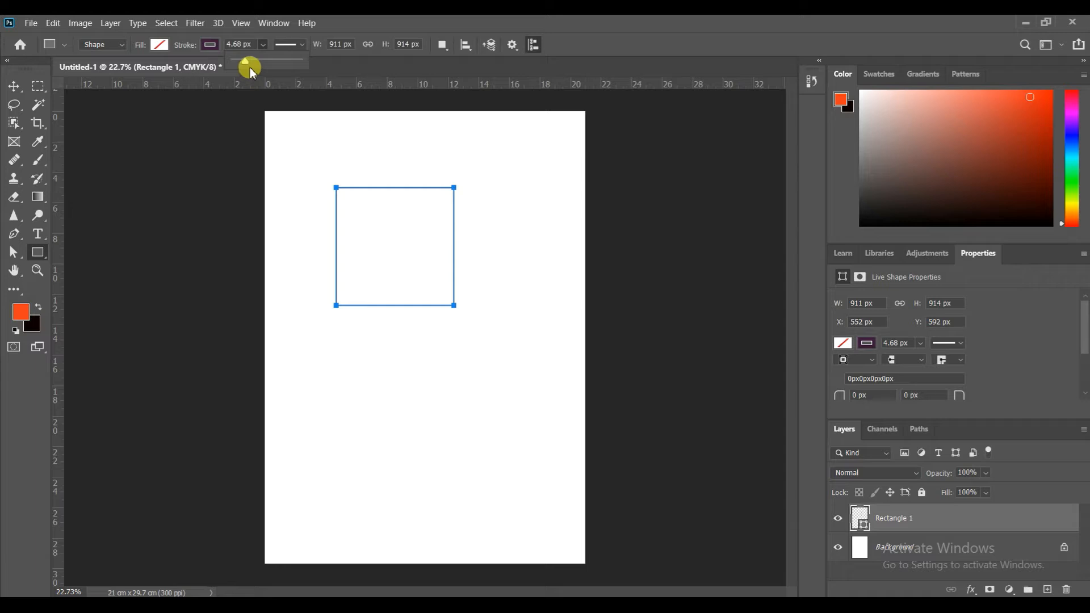
left_click_drag(247, 64, 250, 64)
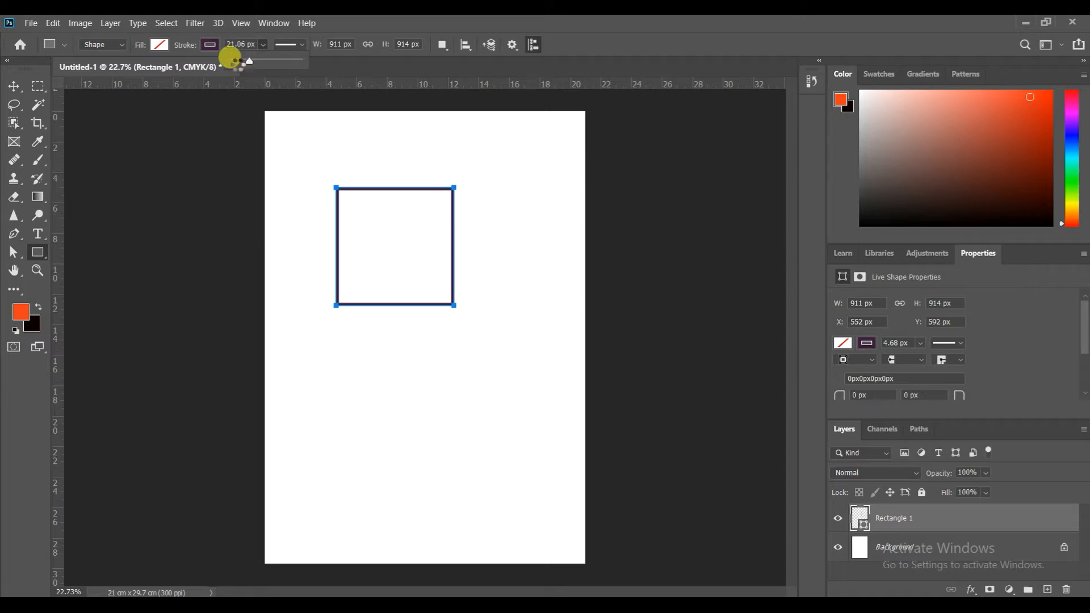
left_click(12, 86)
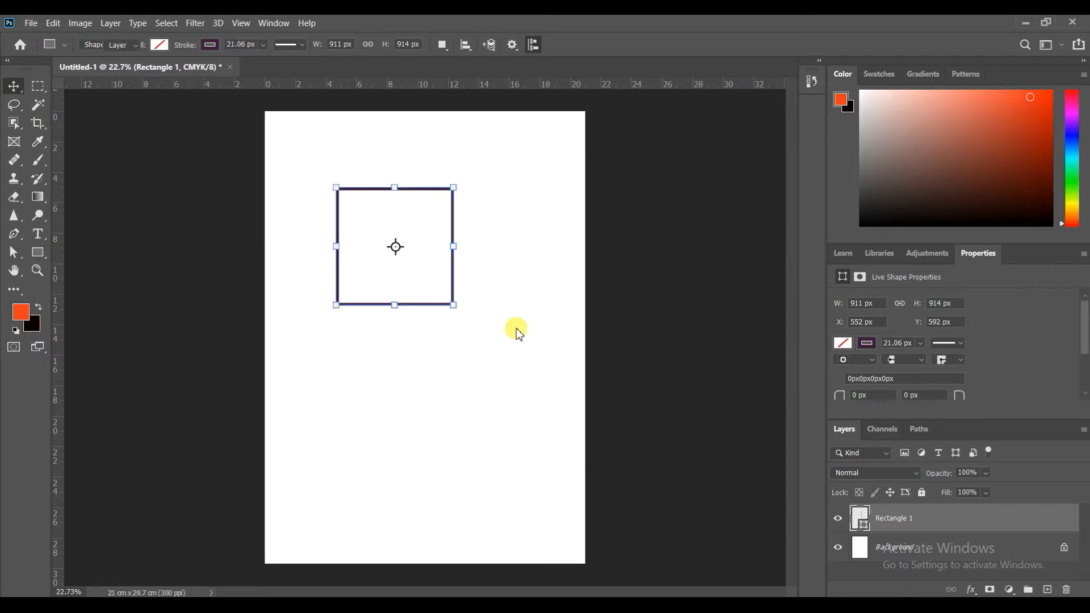
left_click(506, 297)
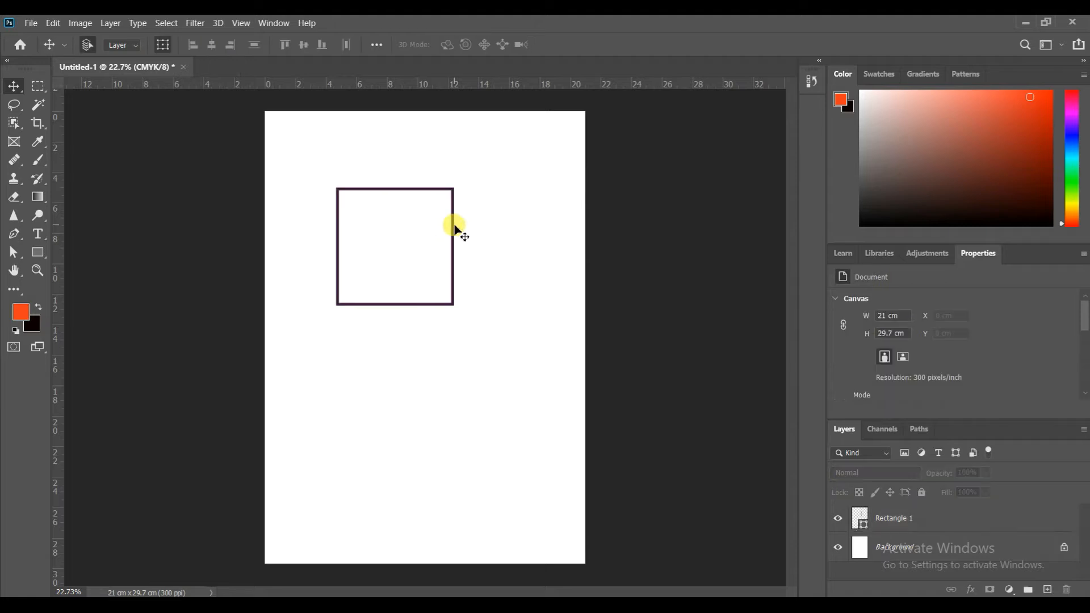
- Resize the rectangle shape to 20 cm wide and 28.7 cm high
left_click(454, 232)
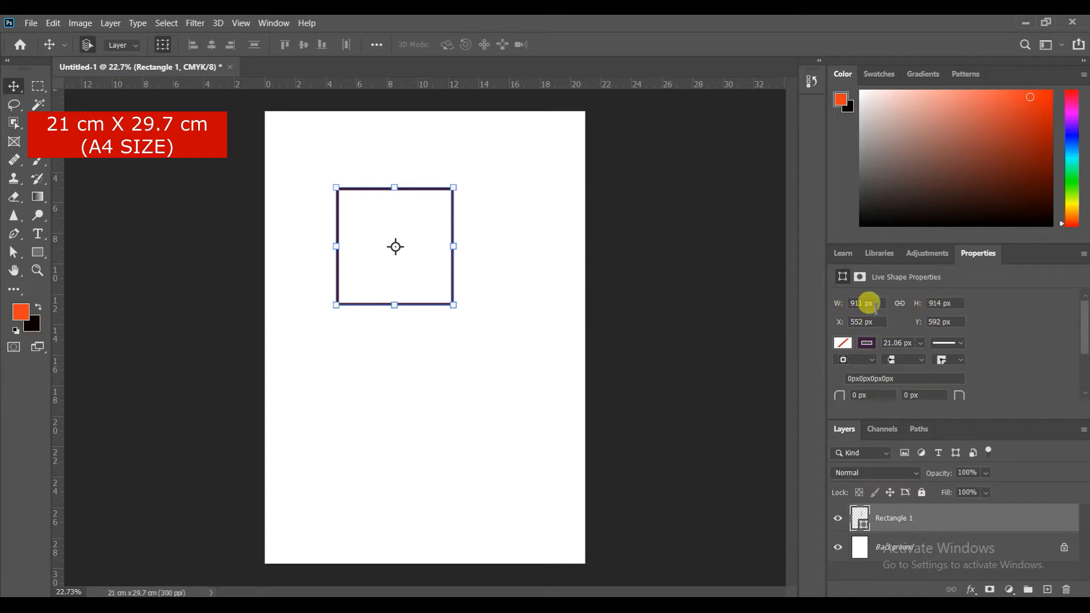
left_click_drag(872, 306, 851, 308)
left_click_drag(881, 306, 853, 307)
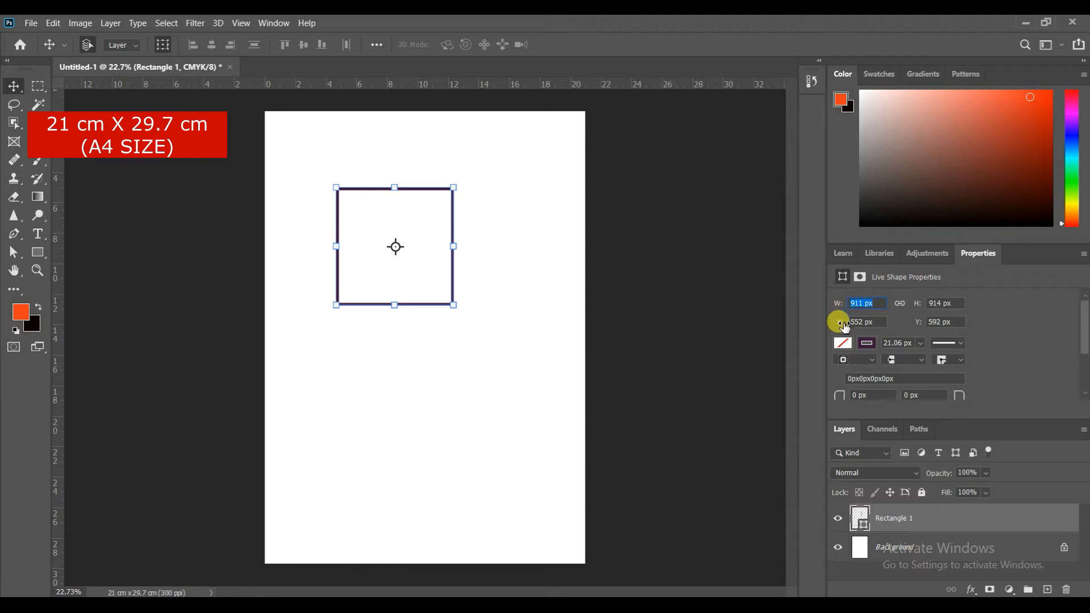
type("20")
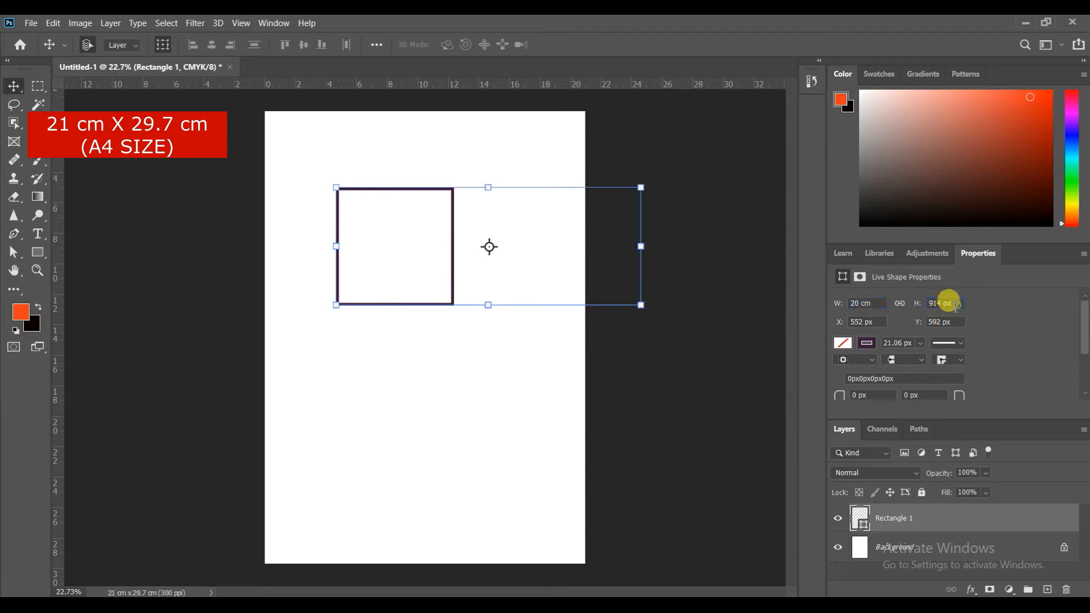
left_click(945, 303)
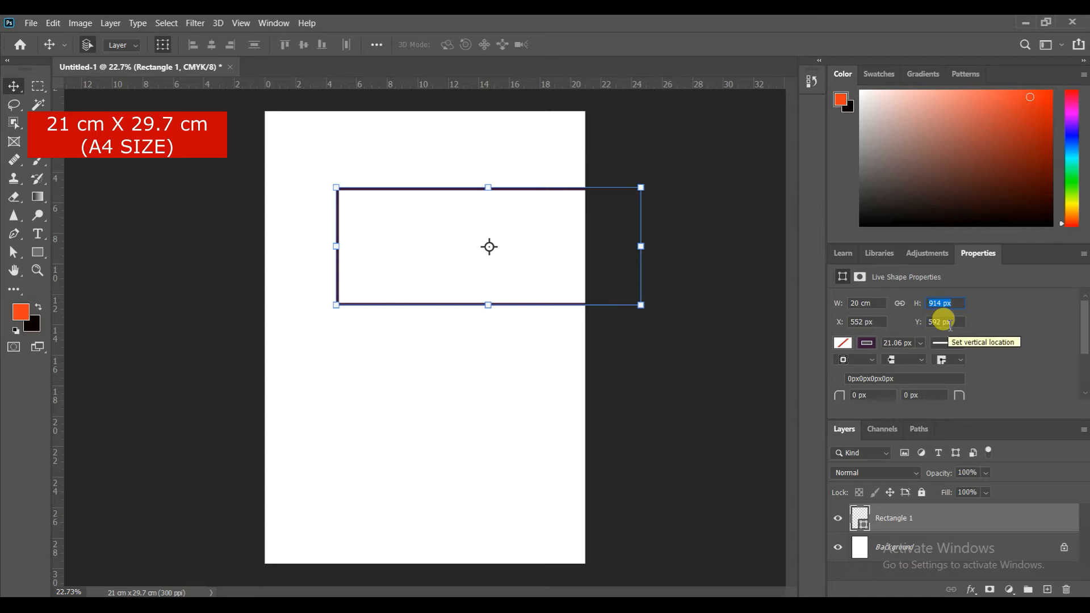
type("2")
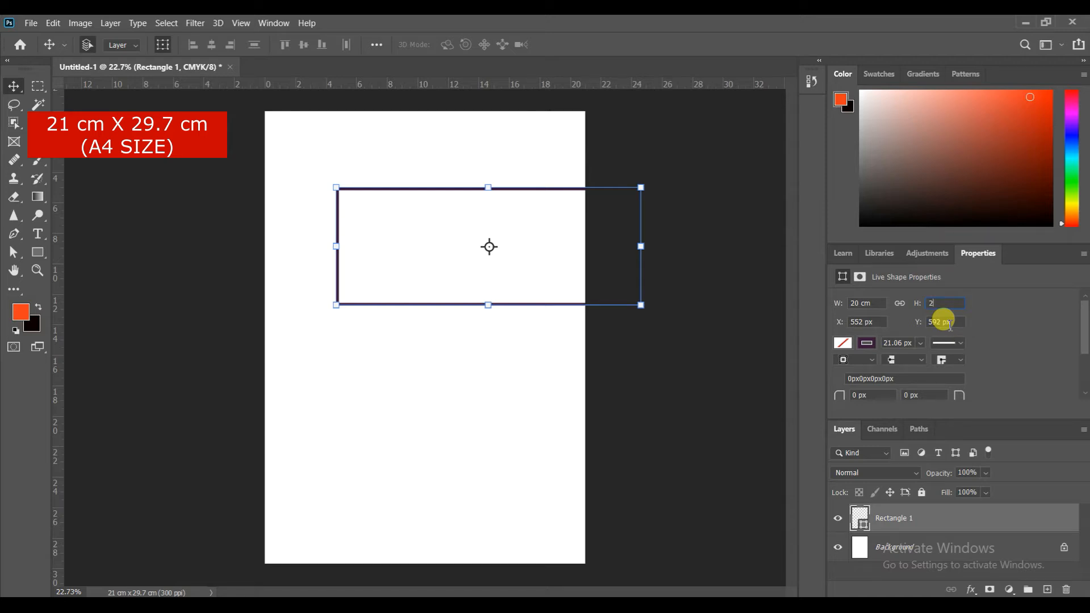
type("8.7 cm")
key("Return")
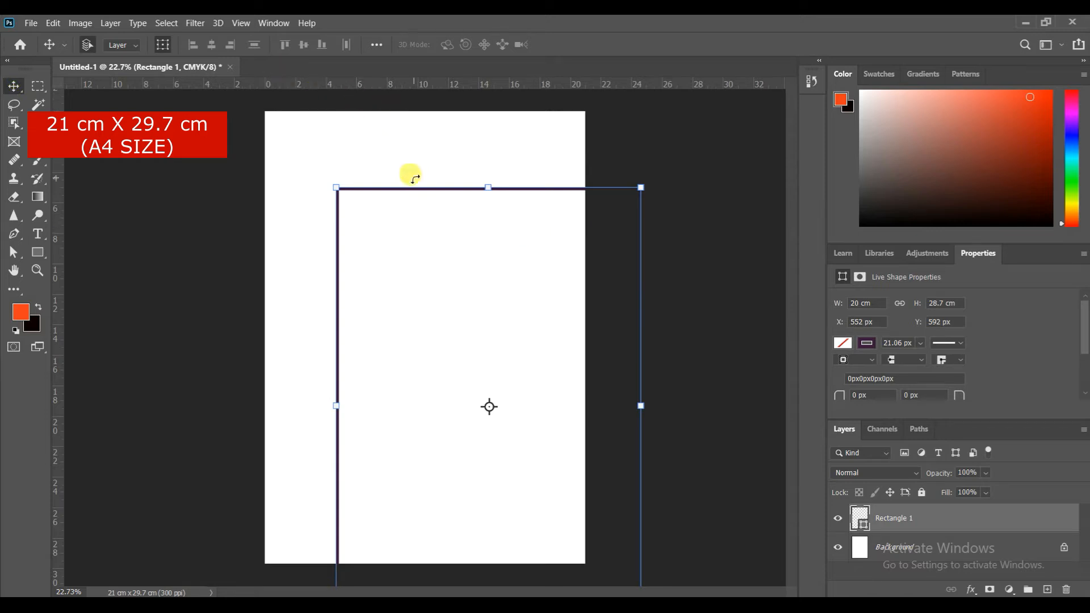
- Align the rectangle with the Background layer on both its horizontal and vertical centres
left_click(925, 542, "ctrl")
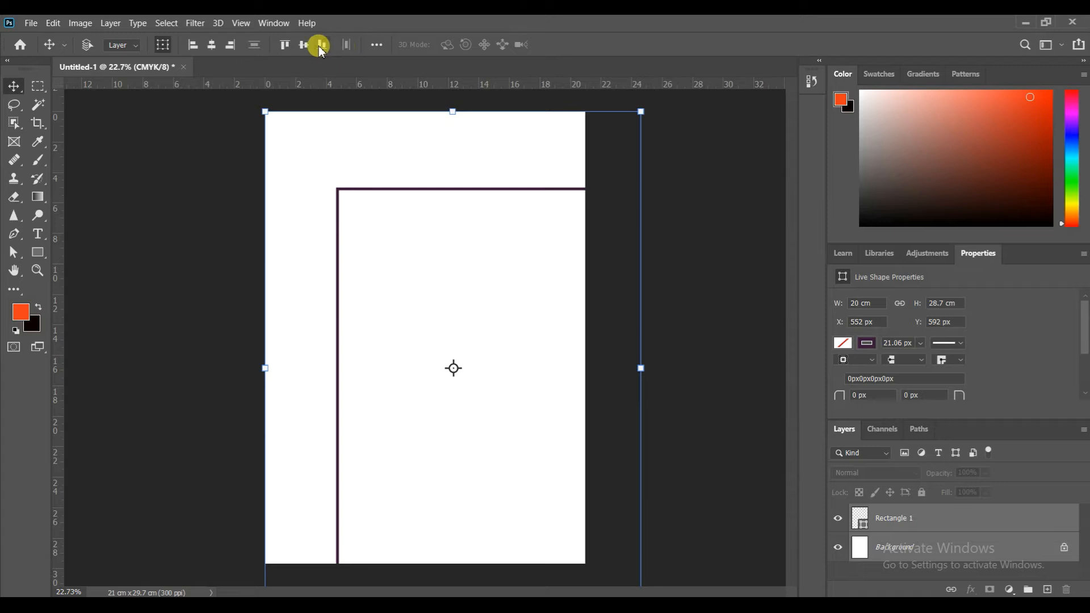
left_click(212, 45)
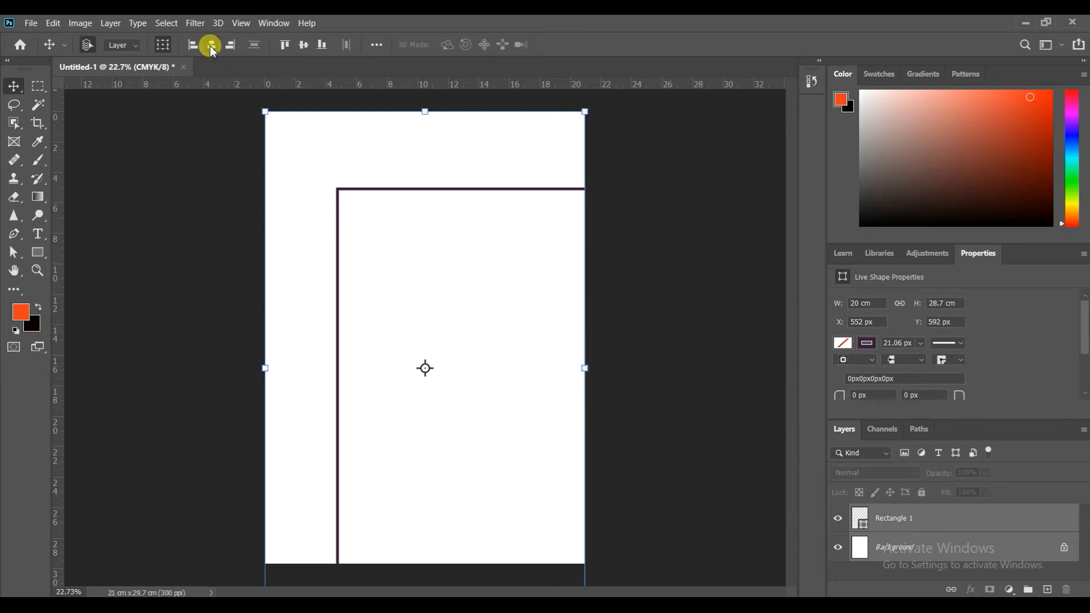
left_click(303, 45)
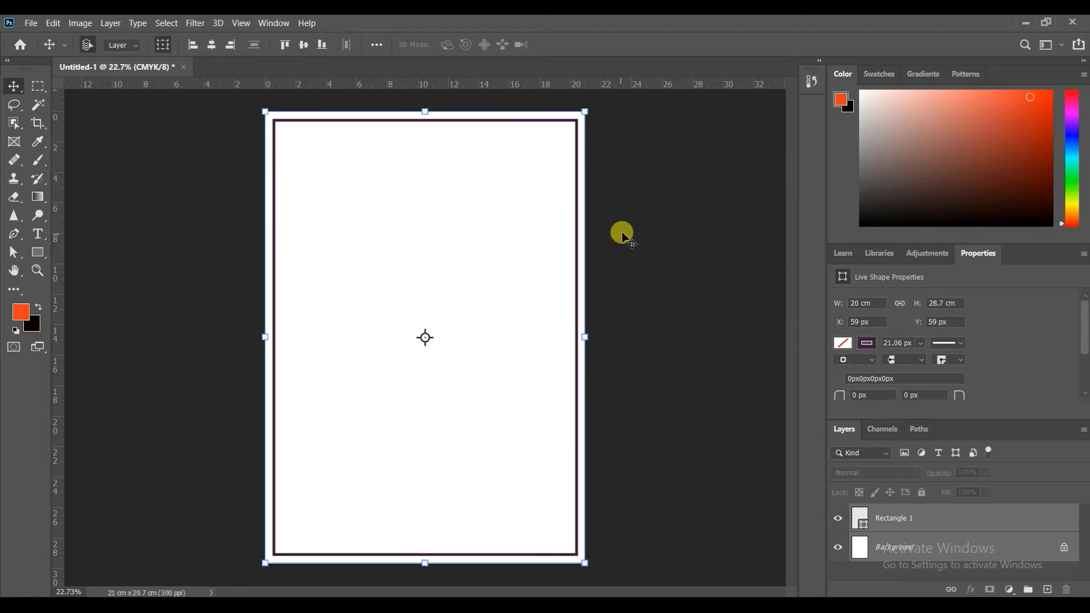
- Inspect the border's margin at the page corner, then delete the rectangle shape
scroll(275, 132, "up", 3)
scroll(278, 139, "up", 2)
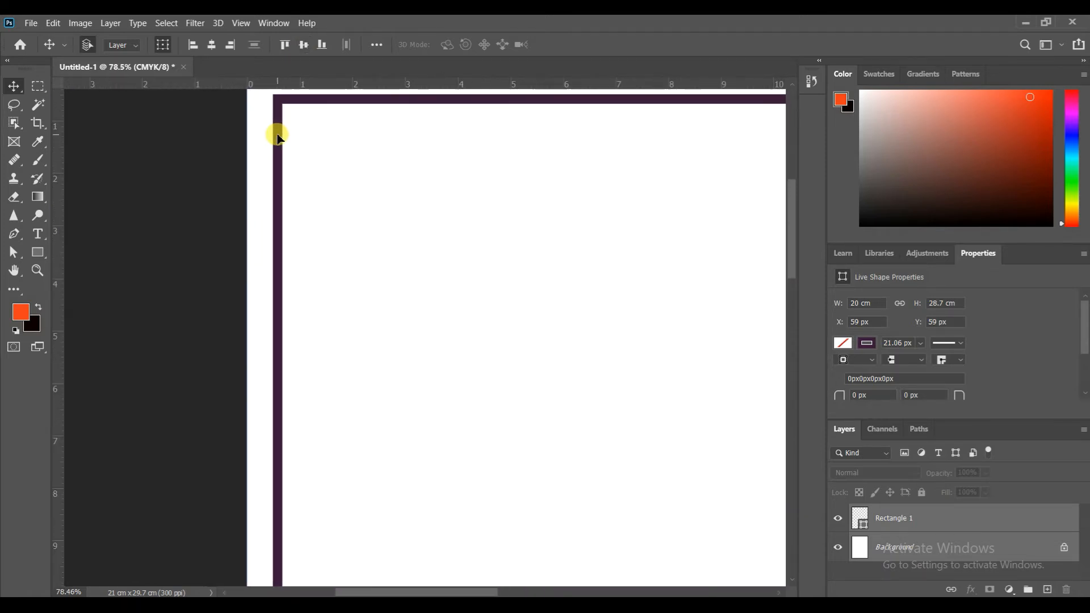
scroll(279, 148, "down", 5)
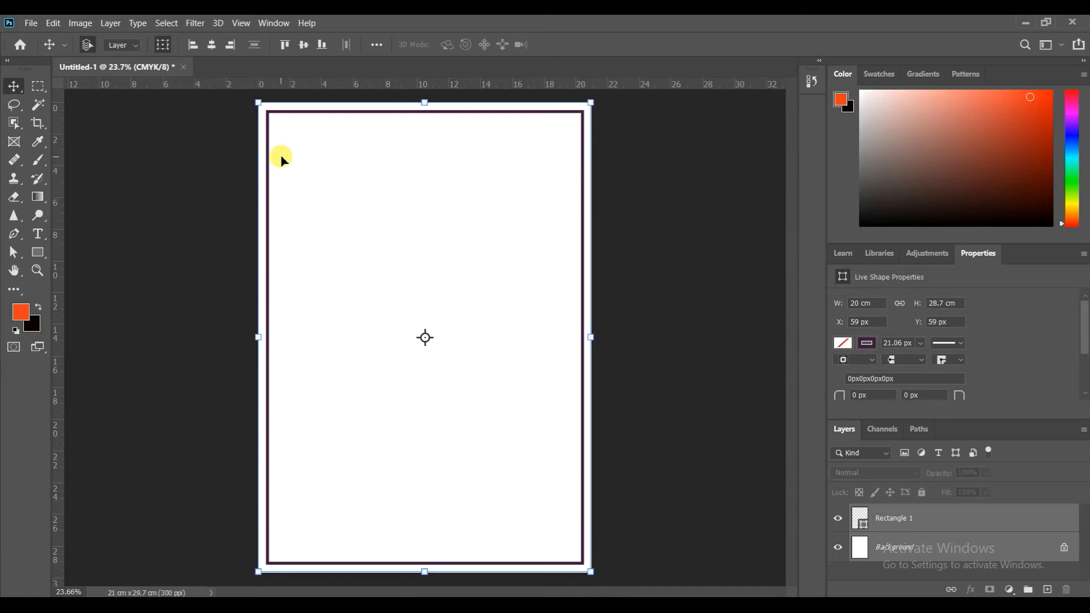
key("Delete")
- Place the smiling-woman-holding-red-lantern photo as an embedded image on the page and select its layer
left_click(25, 26)
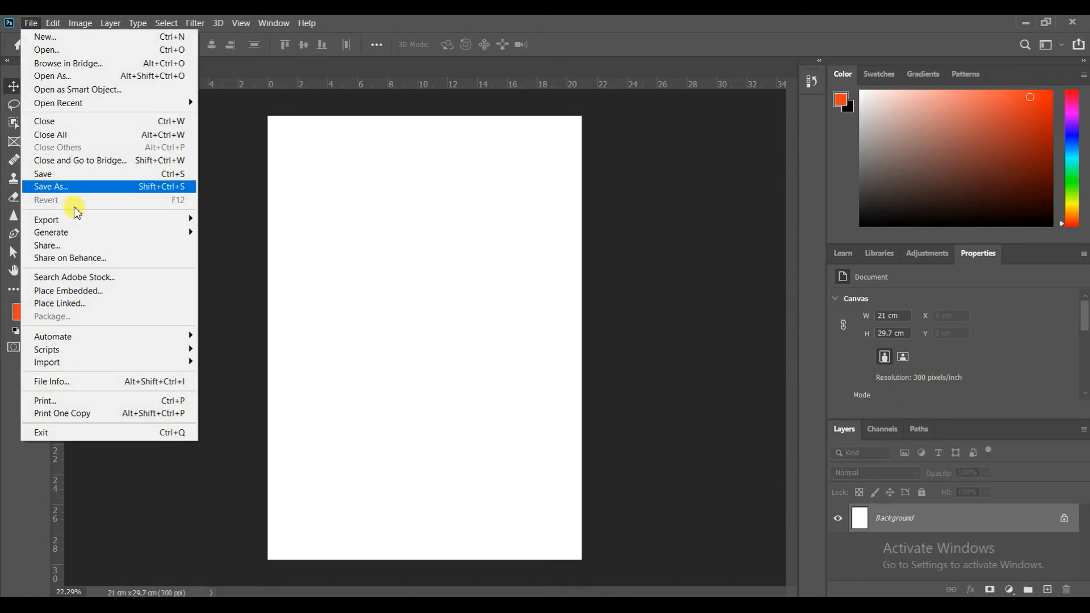
mouse_move(77, 232)
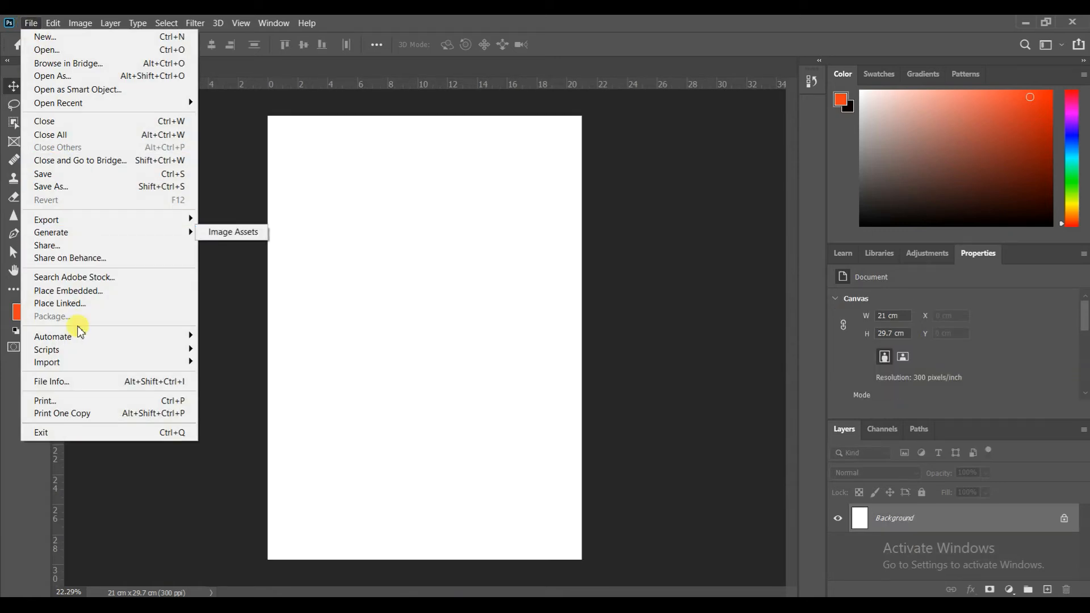
left_click(78, 297)
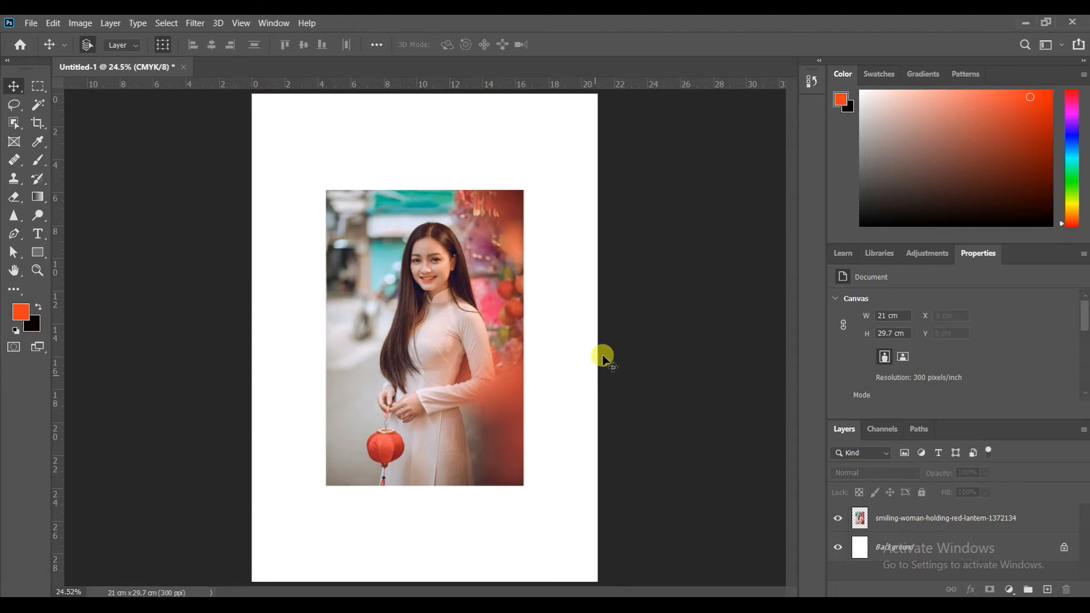
left_click(392, 307)
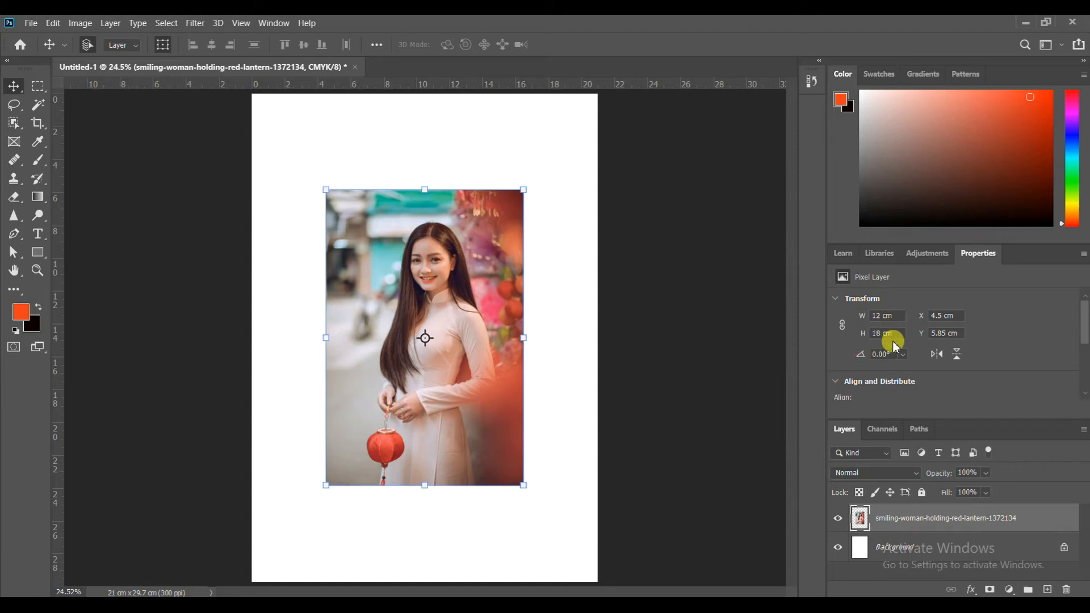
- Create an unfilled rectangle shape 1535 px wide and 2244 px high over the photo
key("u")
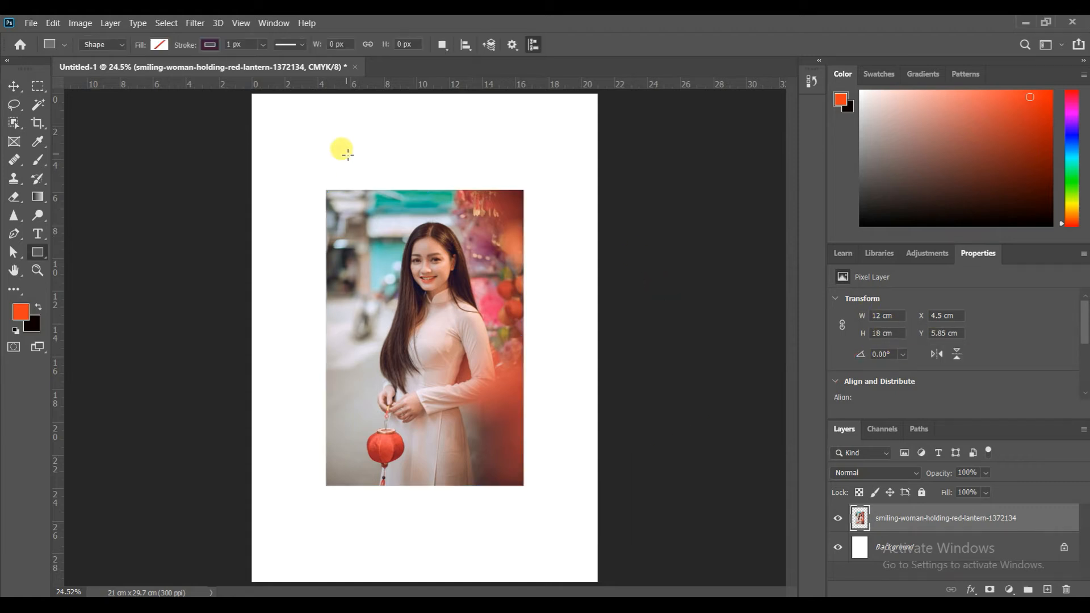
left_click(348, 154)
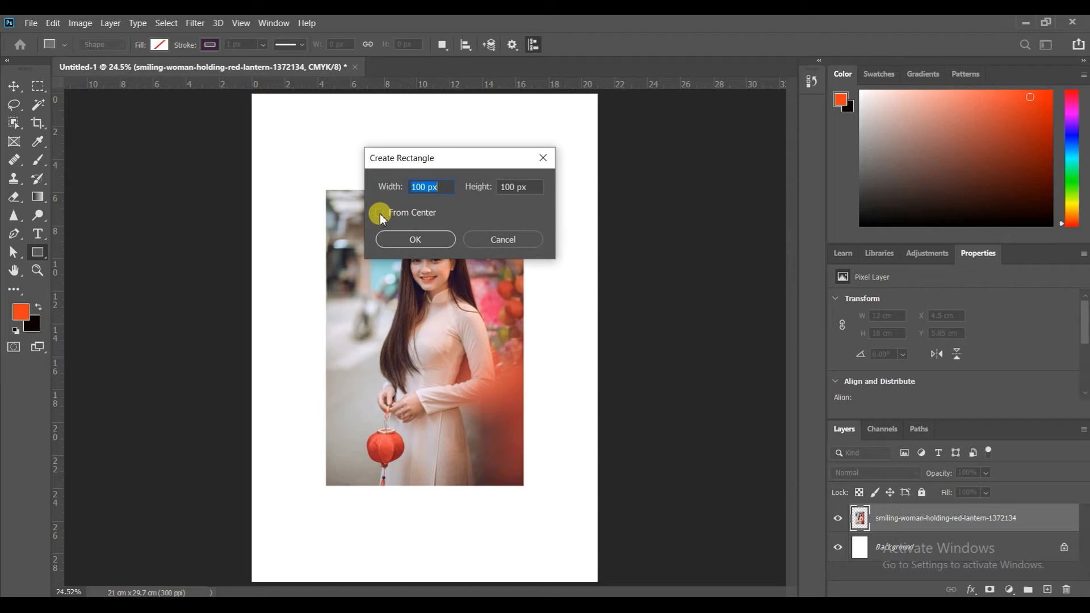
left_click(432, 187)
left_click_drag(439, 187, 407, 186)
type("12.")
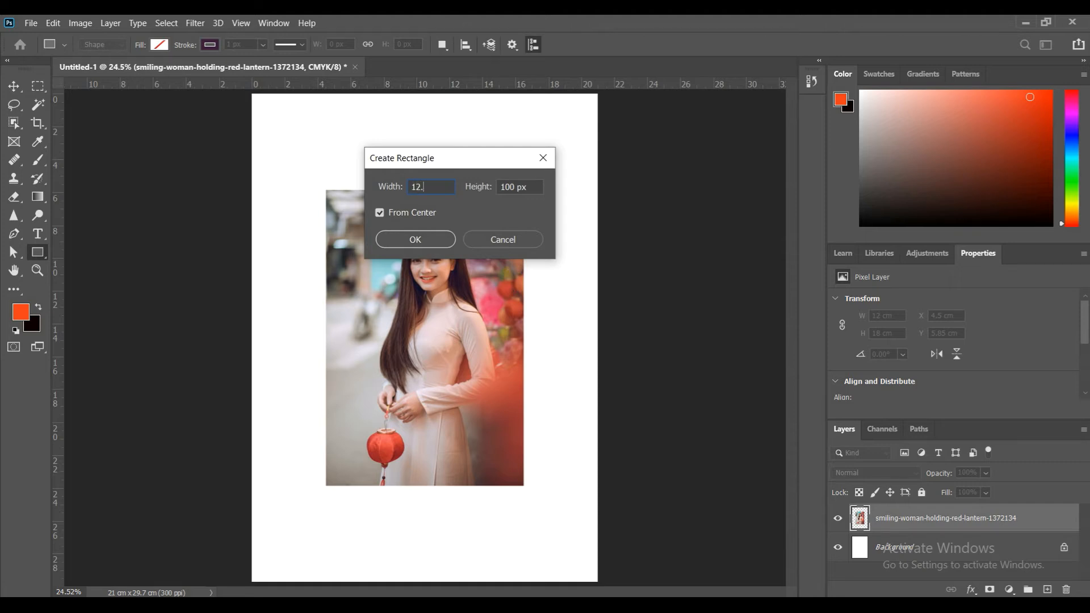
type("5")
left_click(520, 188)
left_click_drag(520, 187, 493, 189)
type("1")
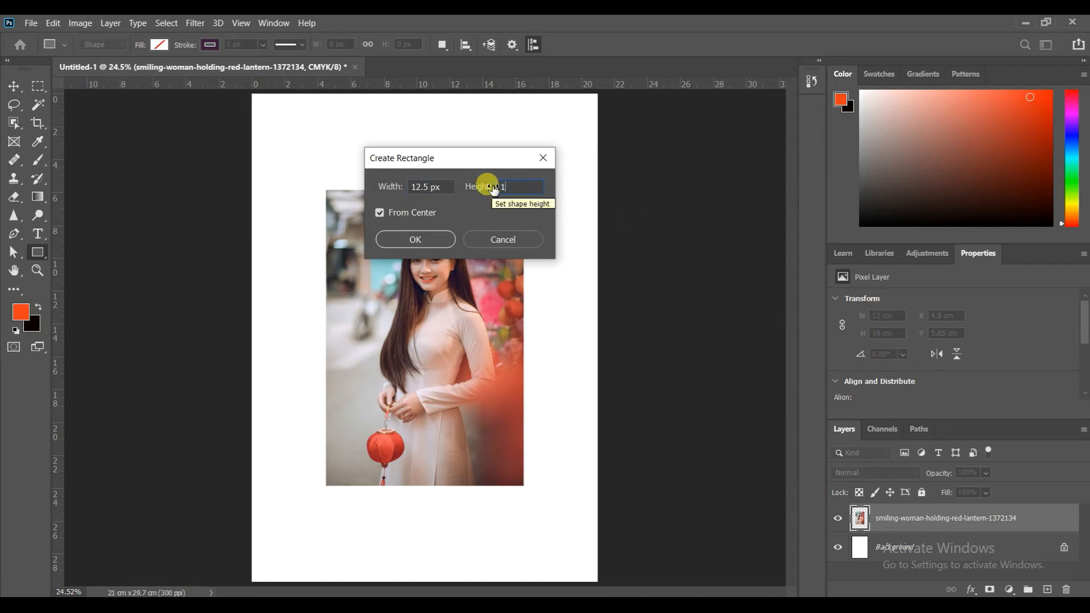
type("8.5")
left_click(416, 244)
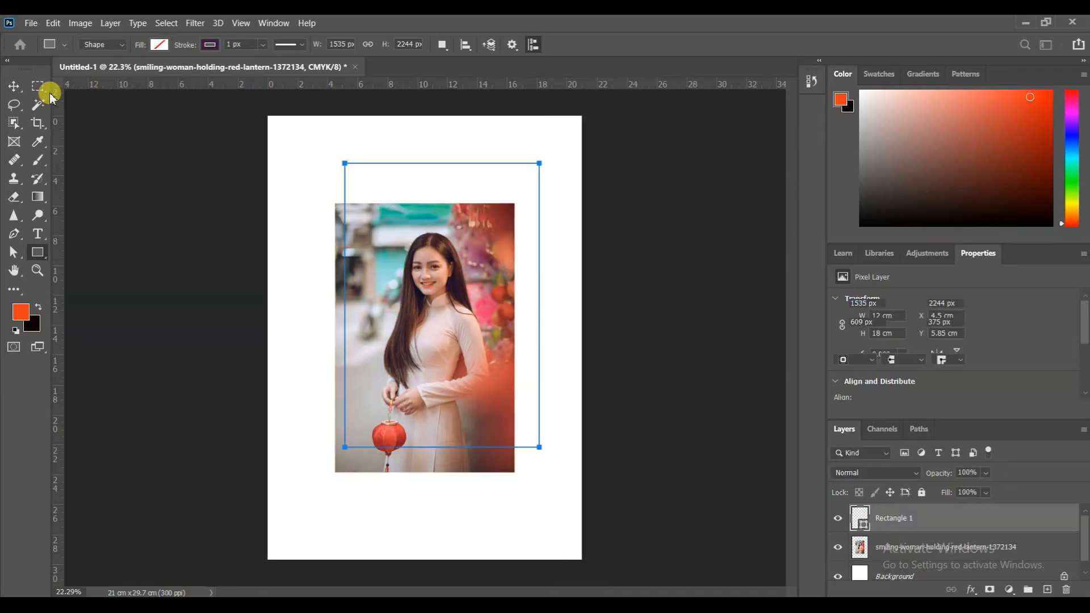
left_click(14, 88)
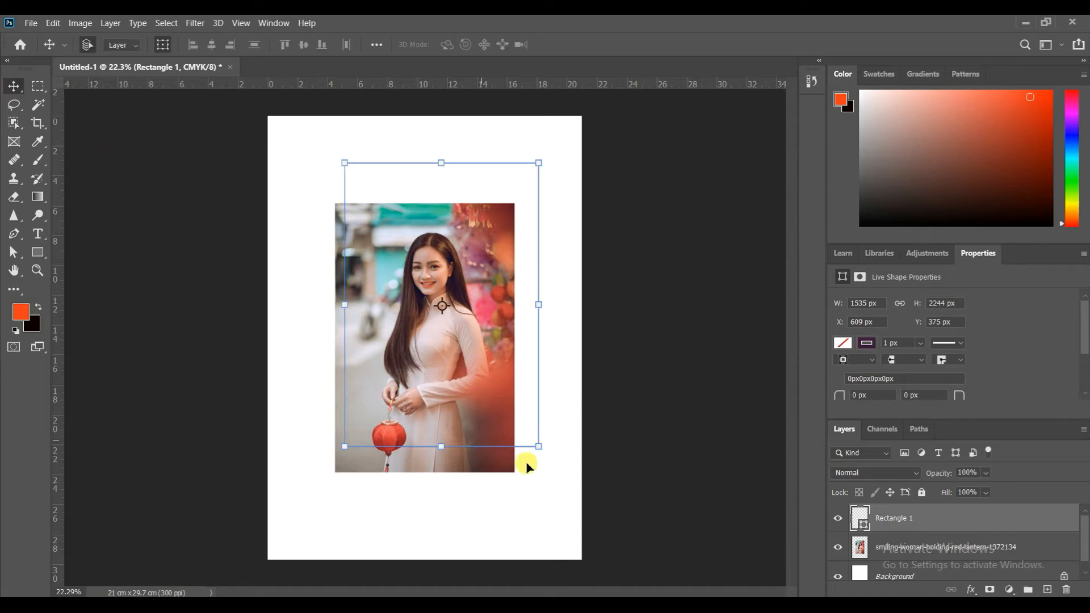
left_click(551, 484)
left_click_drag(410, 148, 425, 184)
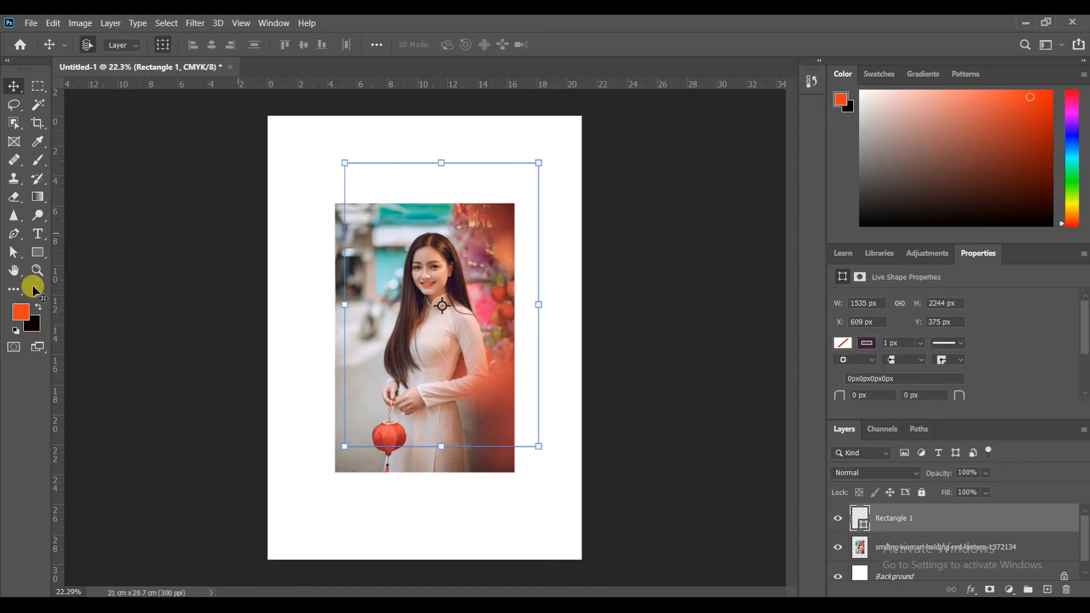
- Increase the rectangle's stroke width to about 21 px, then return to the Move tool
left_click(38, 253)
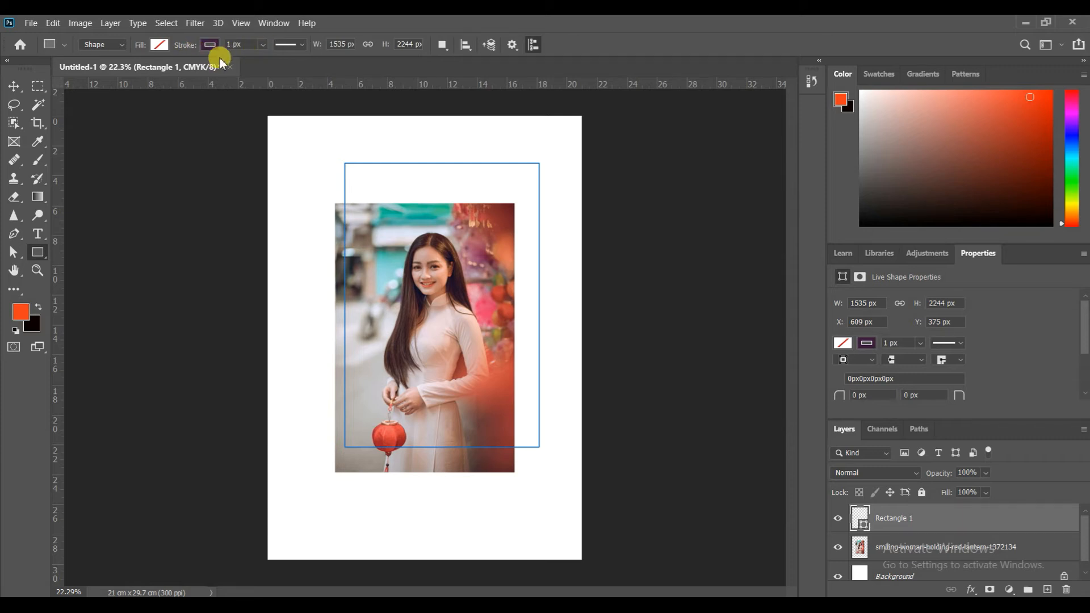
left_click(264, 48)
left_click_drag(269, 62, 273, 62)
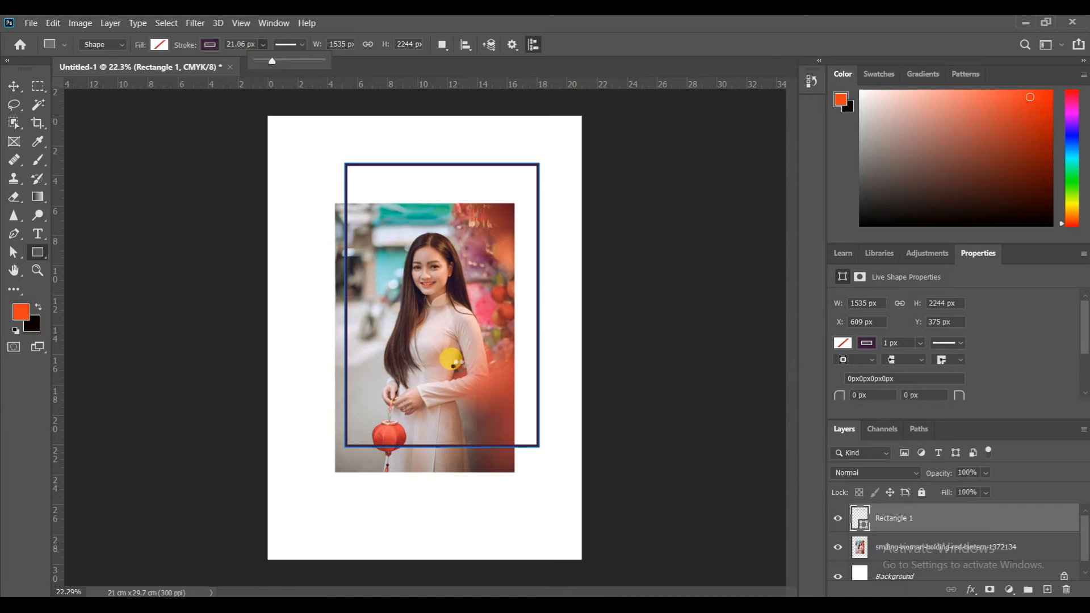
left_click(14, 86)
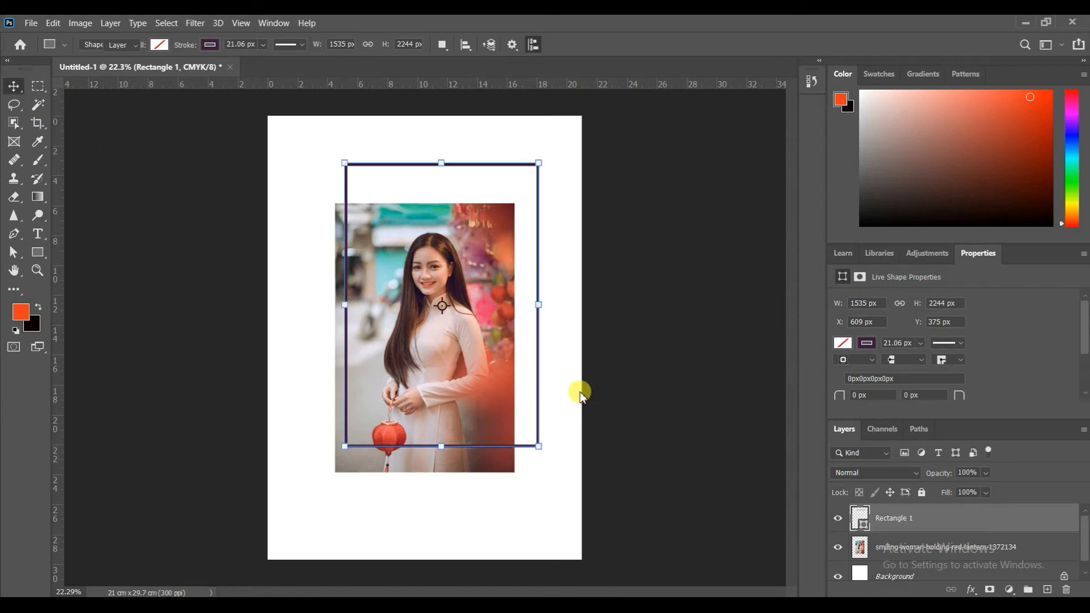
left_click(639, 410)
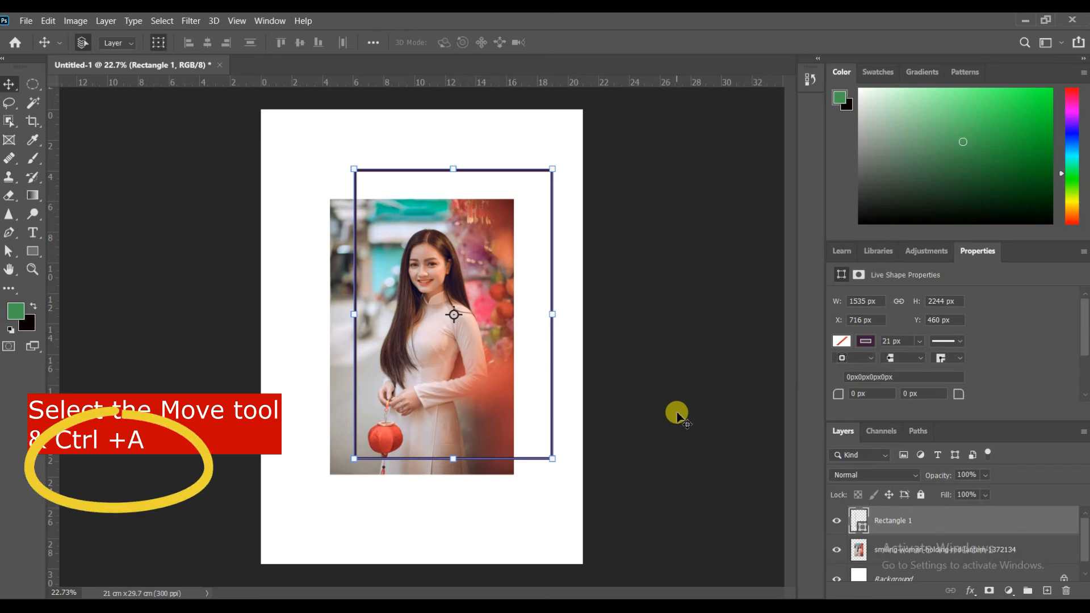
- Select the whole canvas and align the rectangle to its horizontal and vertical centres
key("ctrl+a")
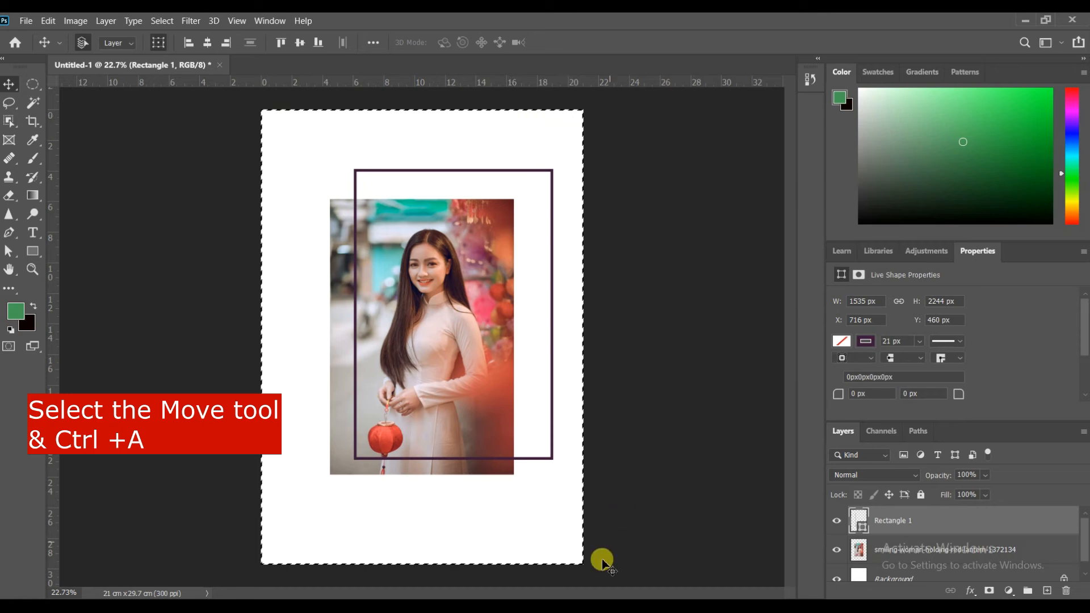
left_click(208, 44)
left_click(300, 44)
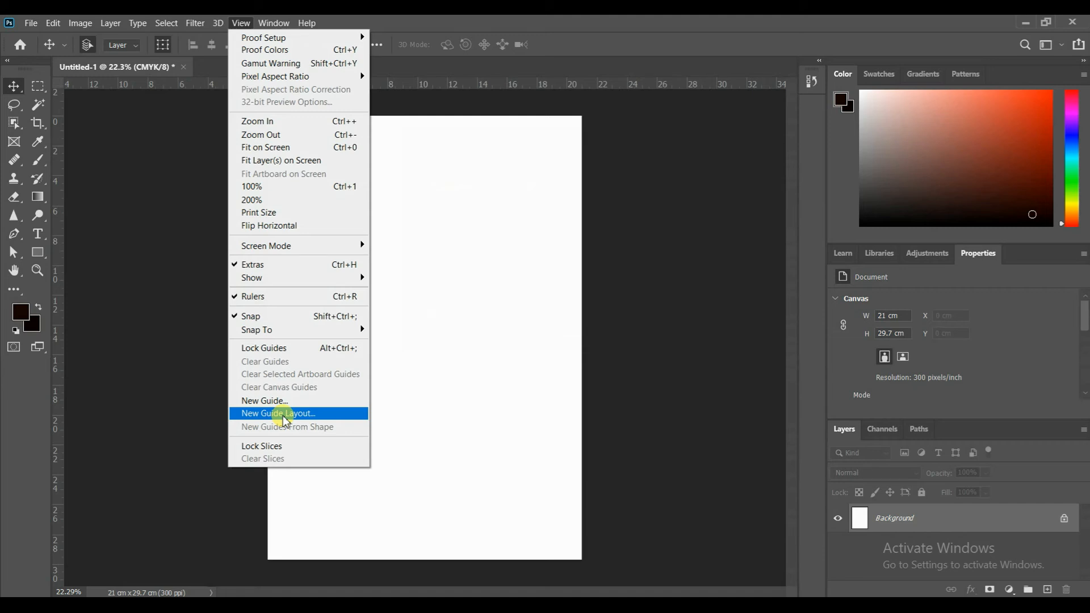
- Add a guide layout with 1 cm page margins and make a rectangular marquee selection along the guides
left_click(279, 414)
left_click(435, 308)
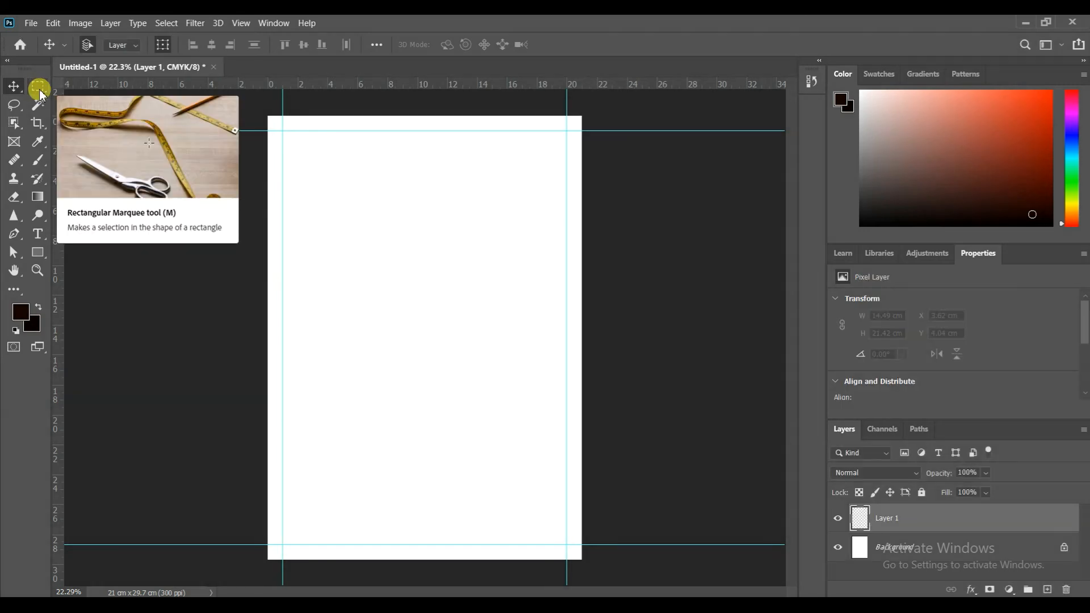
left_click(40, 88)
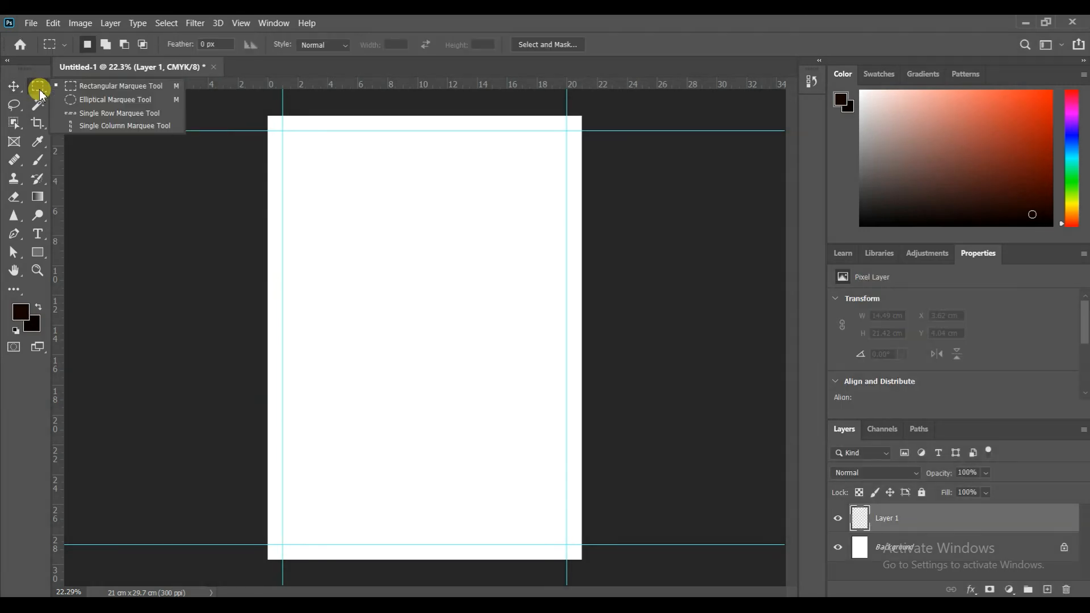
left_click(108, 86)
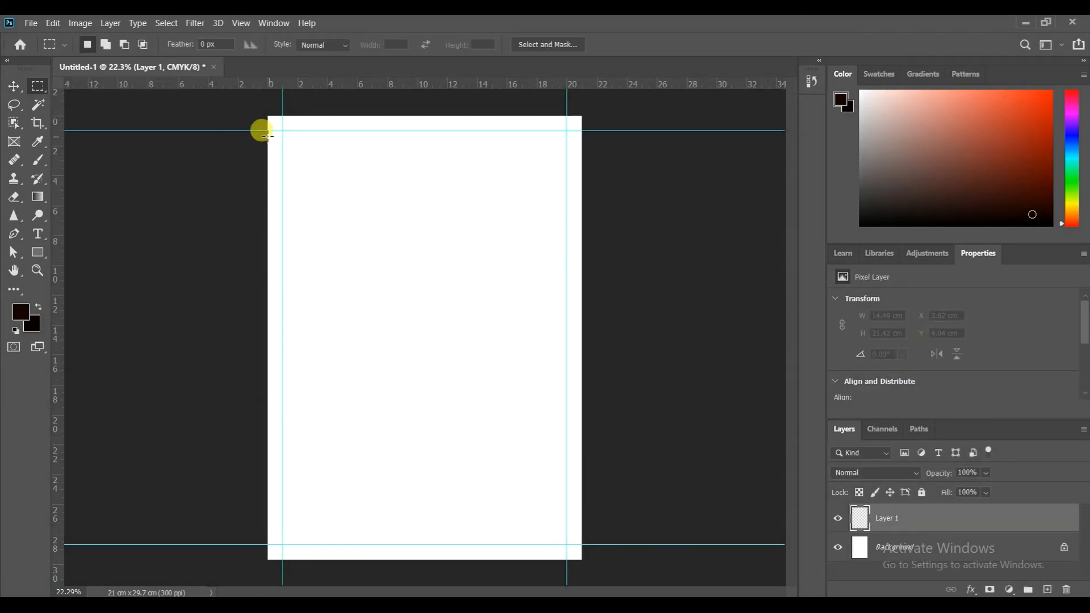
left_click(241, 27)
mouse_move(273, 335)
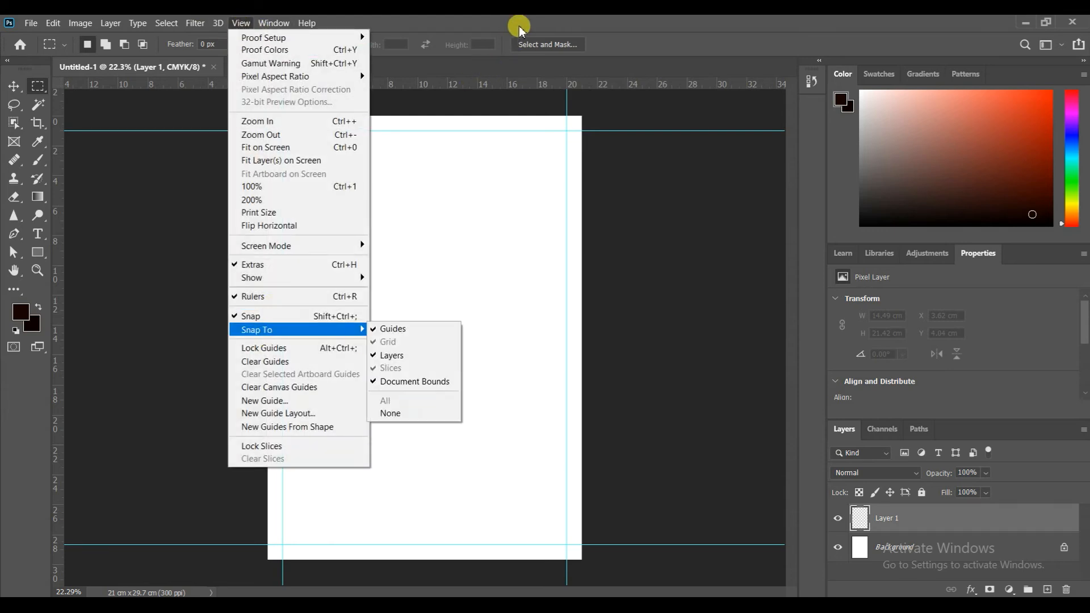
left_click(518, 27)
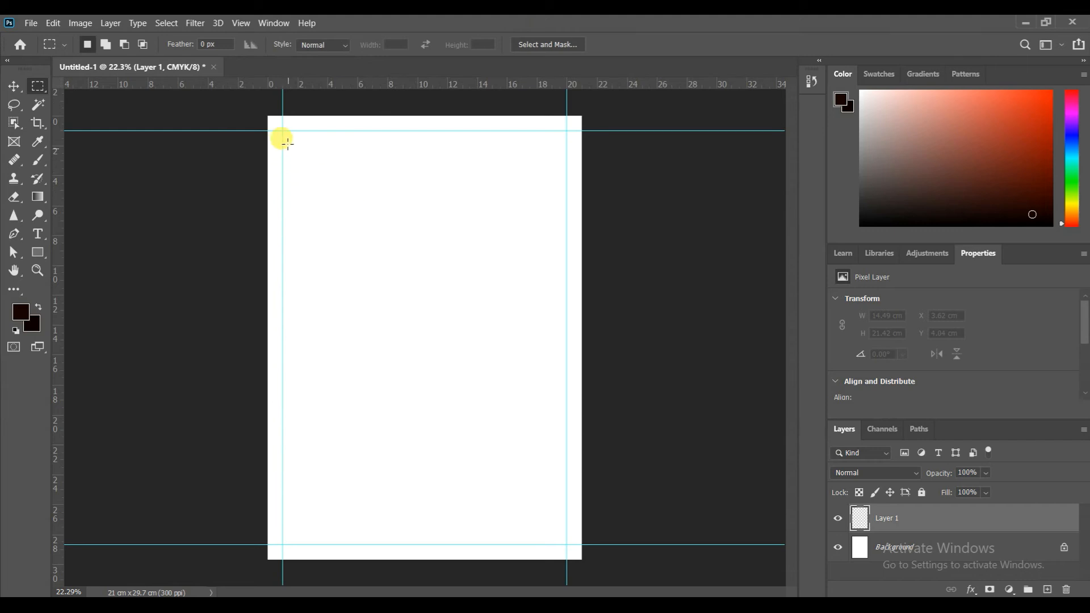
left_click_drag(283, 132, 566, 545)
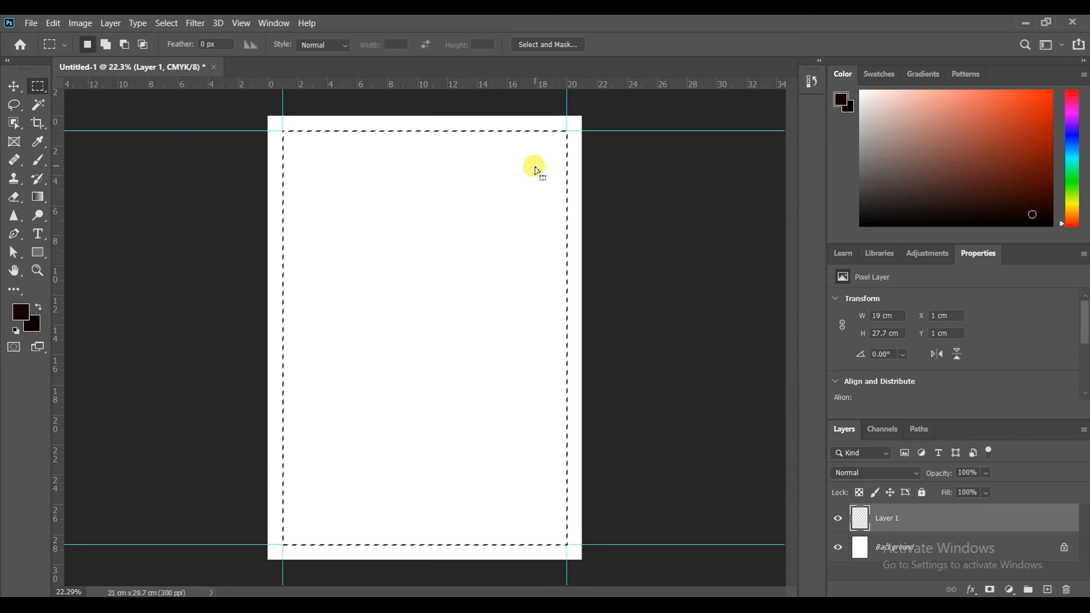
- Stroke the selection with a 20 px black line located on the centre, then deselect
right_click(535, 169)
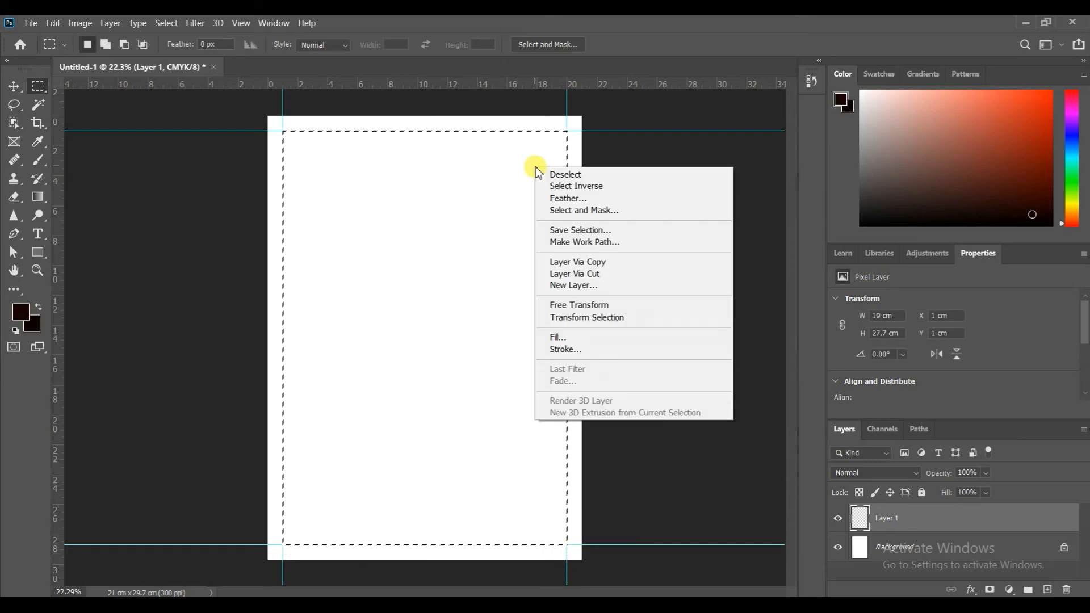
left_click(590, 354)
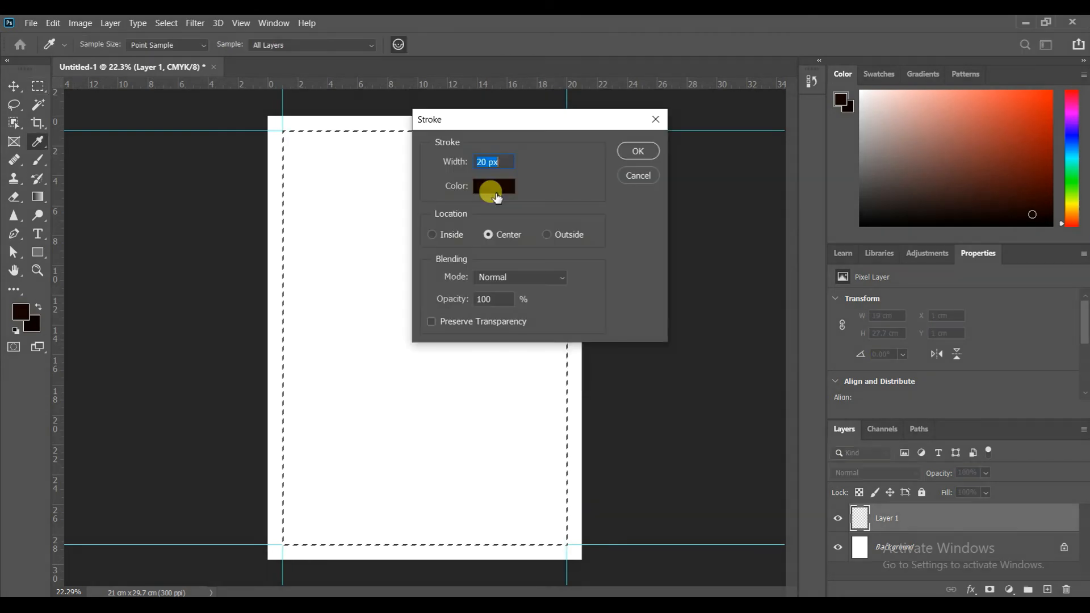
left_click(636, 152)
key("m")
key("ctrl+d")
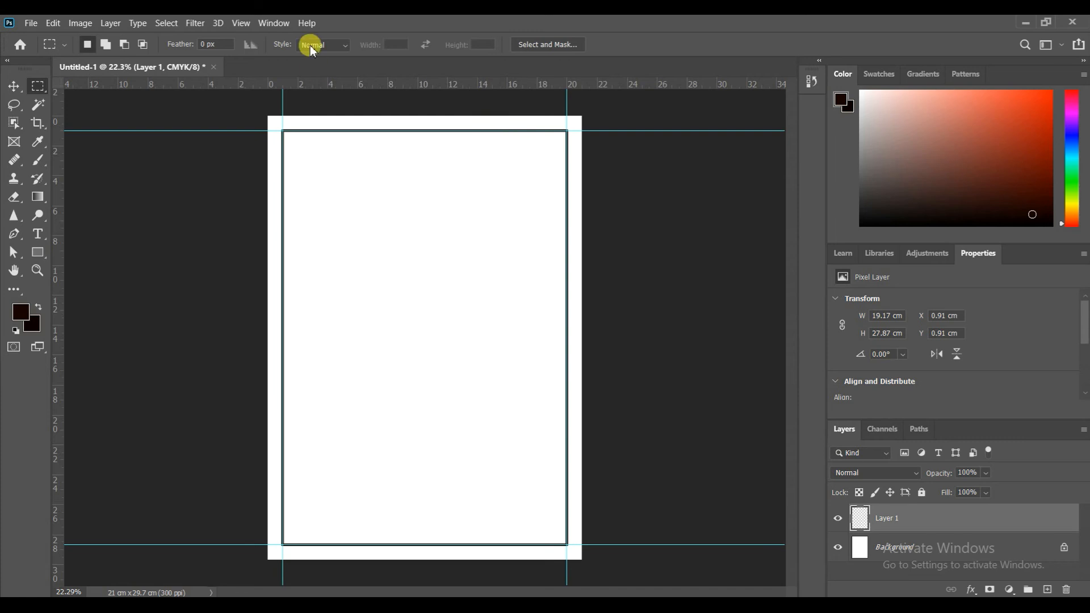
- Hide the guides on the canvas
left_click(242, 22)
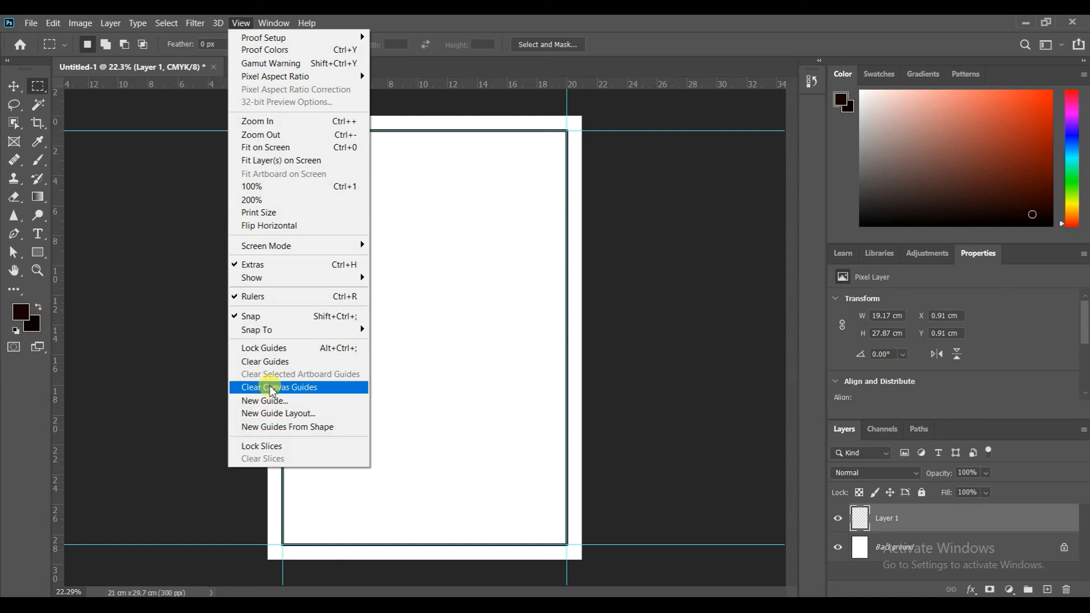
mouse_move(265, 278)
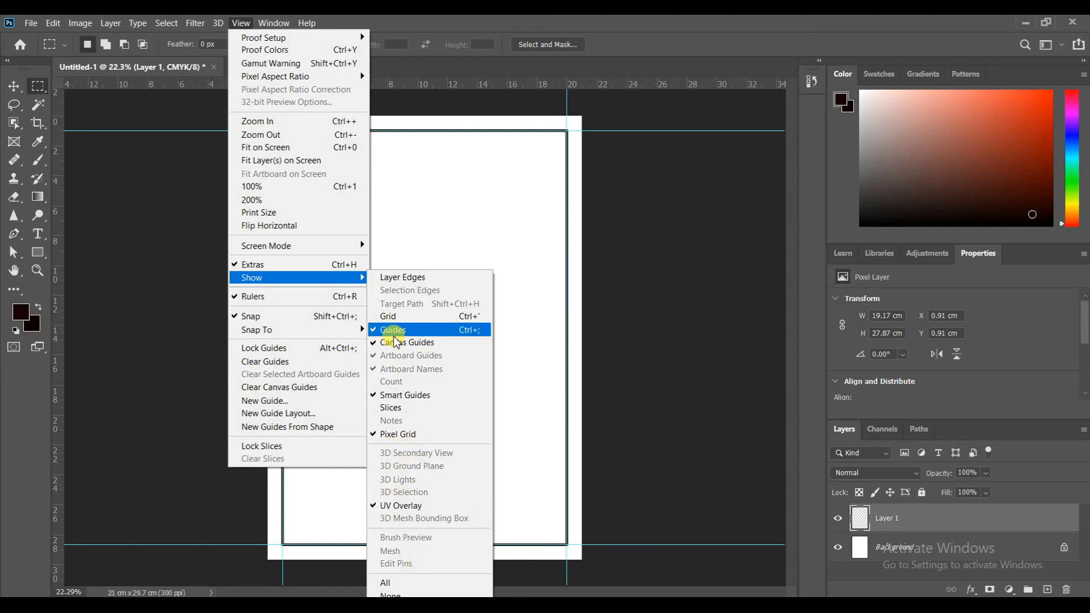
left_click(383, 332)
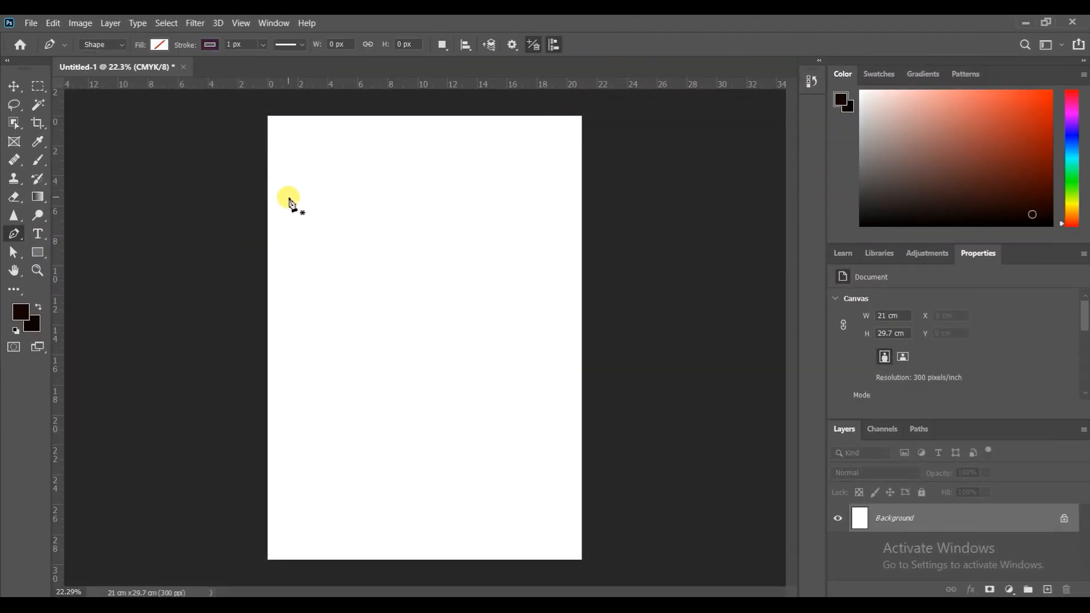
- Draw a diagonal line across the page with the Pen tool in Shape mode, spanning about 1865 by 2522 px
left_click(123, 46)
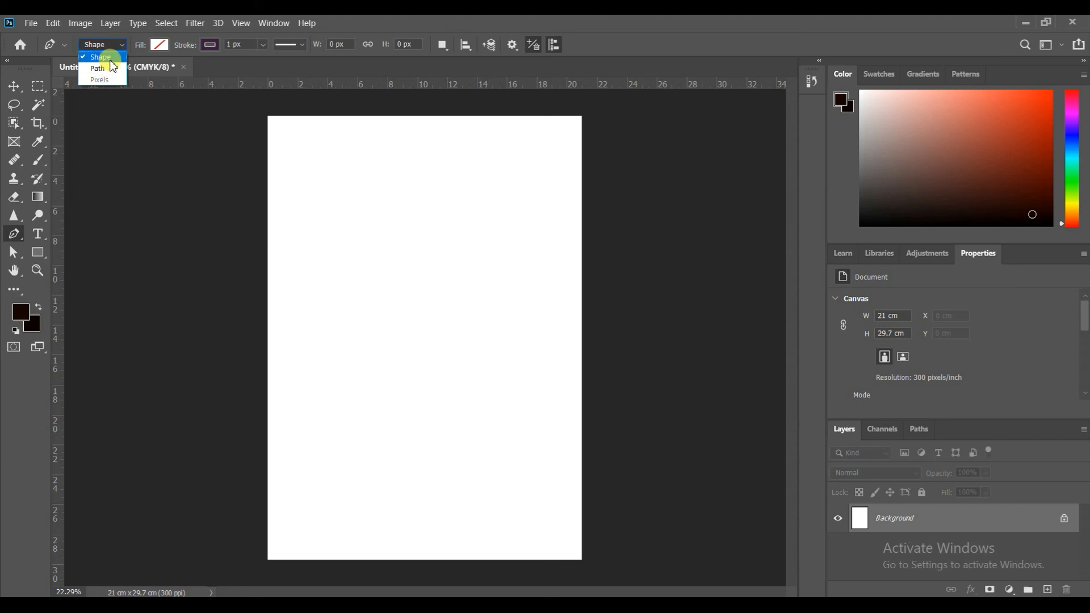
left_click(110, 58)
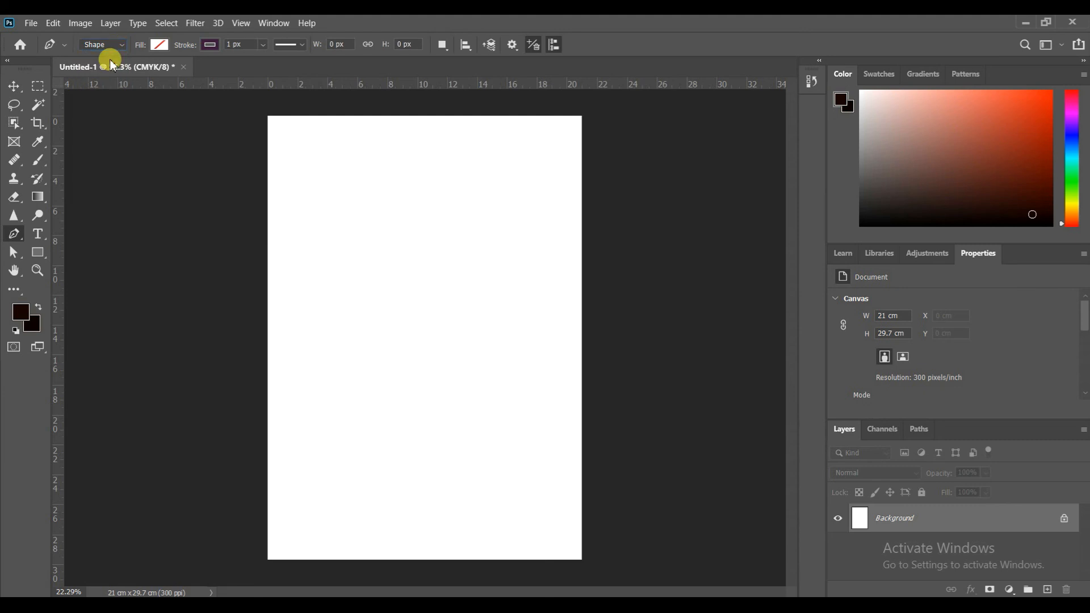
left_click(39, 255)
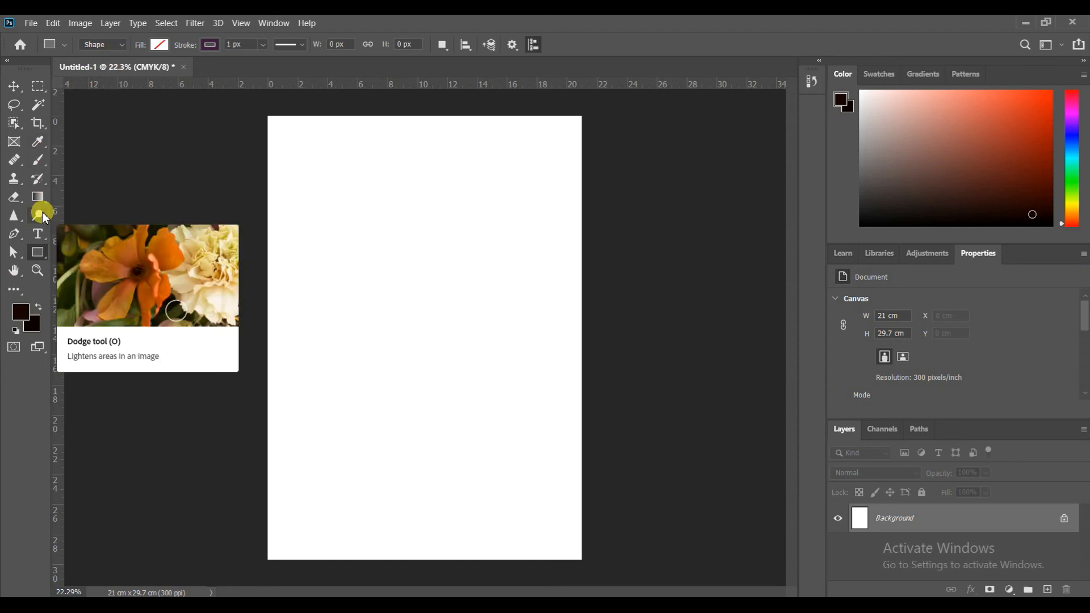
key("p")
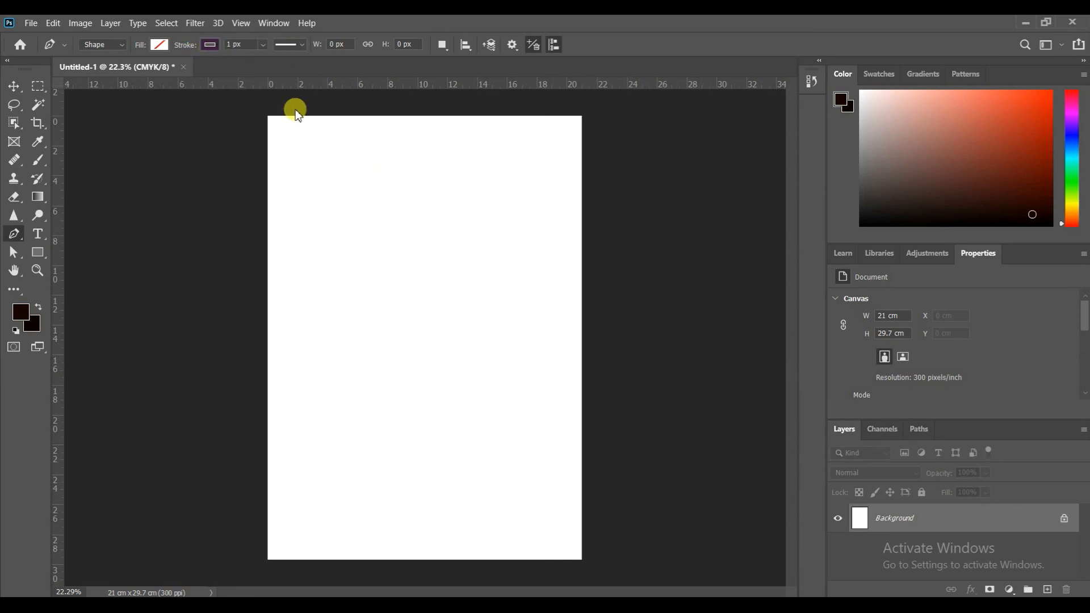
left_click(297, 191)
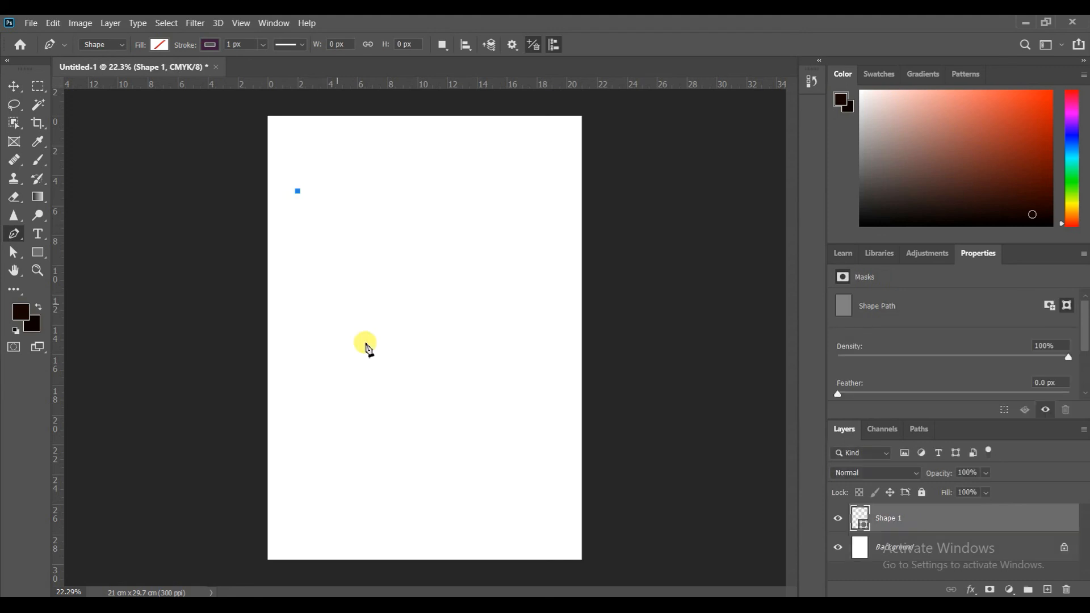
left_click(531, 506)
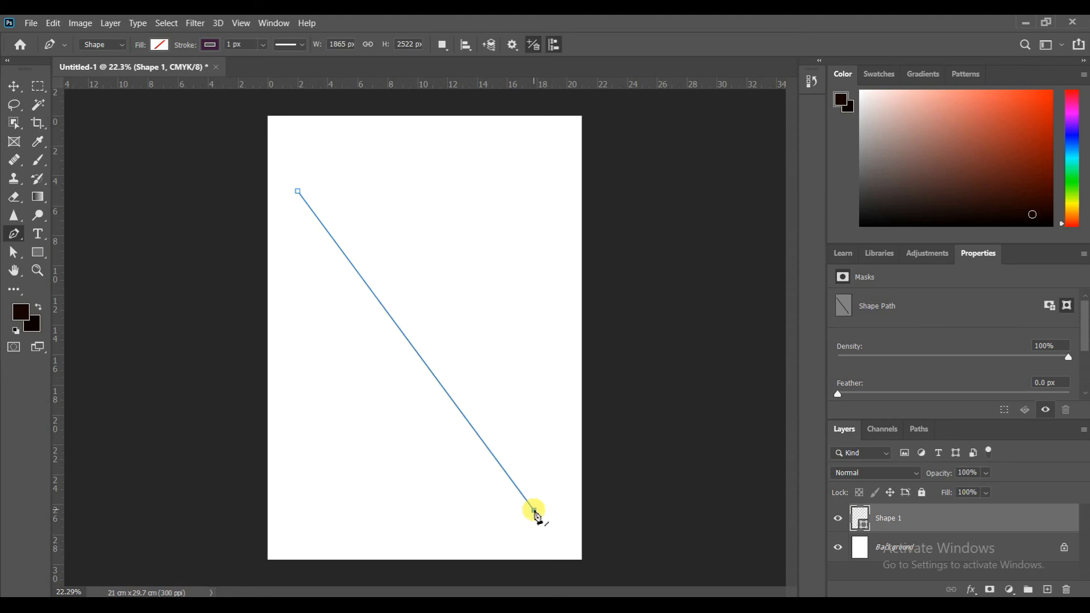
key("Escape")
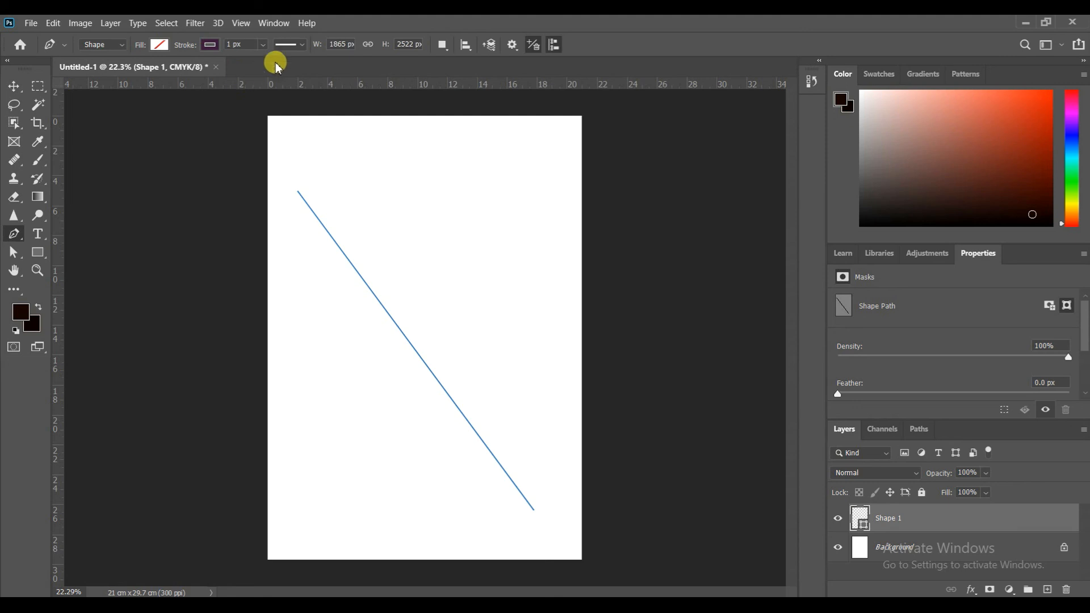
- Increase the diagonal line's stroke width to about 26.5 px
left_click(264, 45)
left_click_drag(264, 62, 273, 62)
left_click(613, 35)
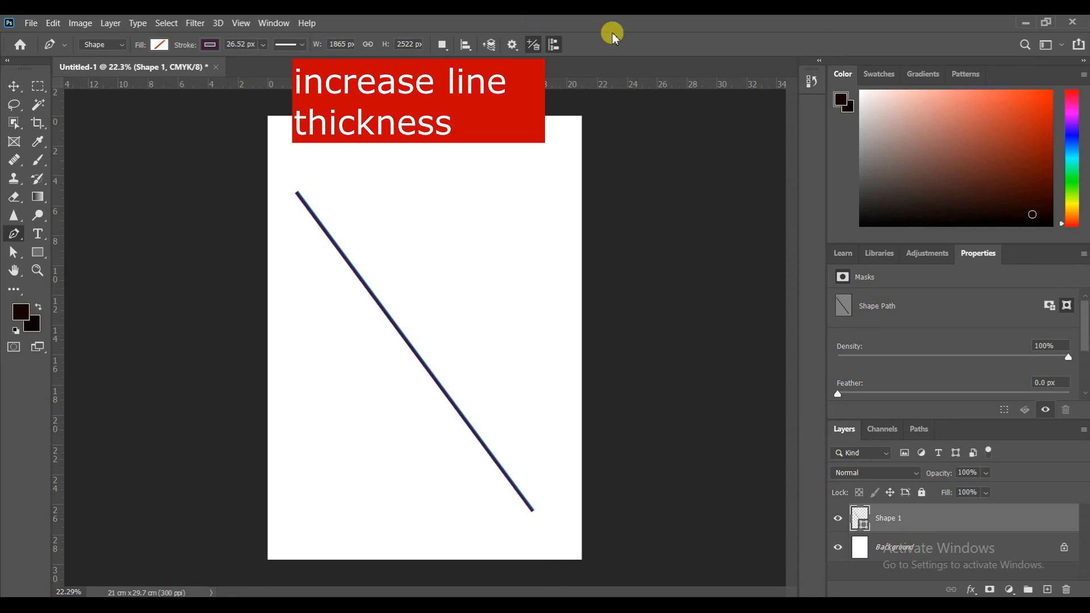
- Draw a straight horizontal line about 2108 px long across the upper part of the page with the Pen tool
left_click(285, 200)
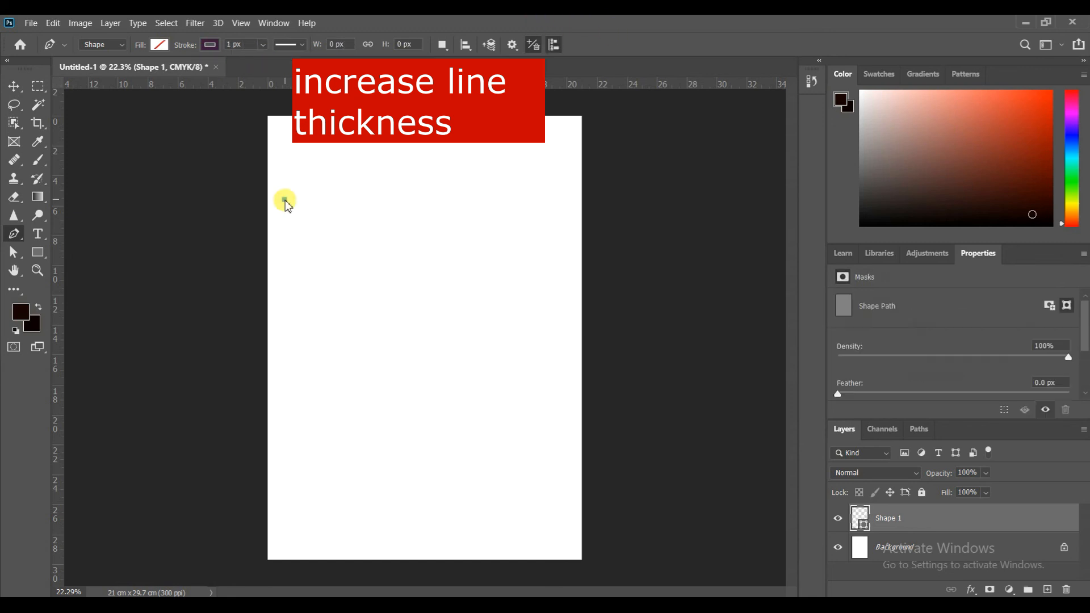
left_click(552, 200)
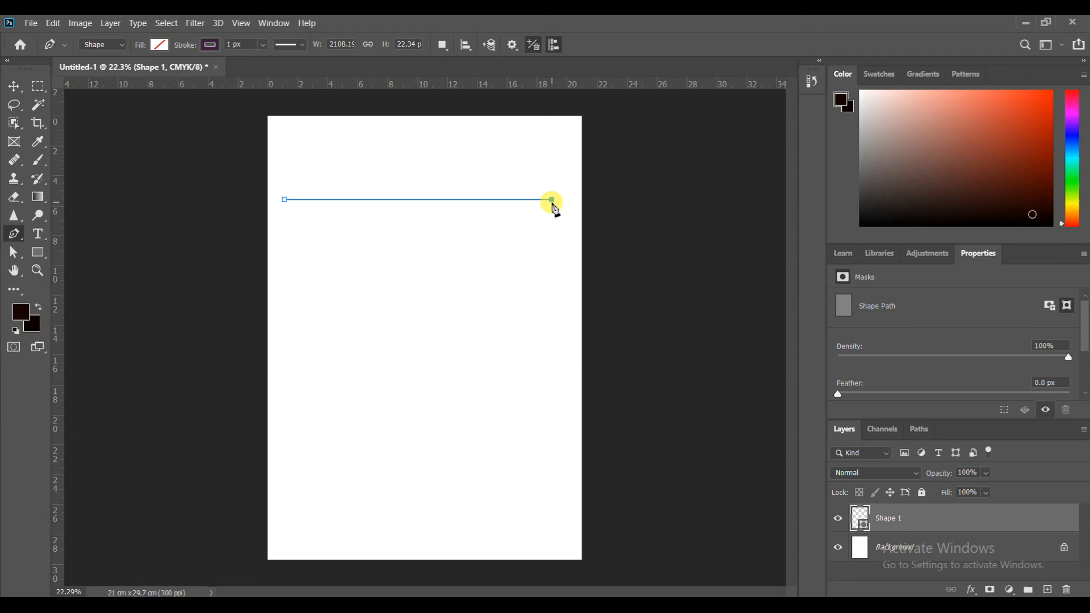